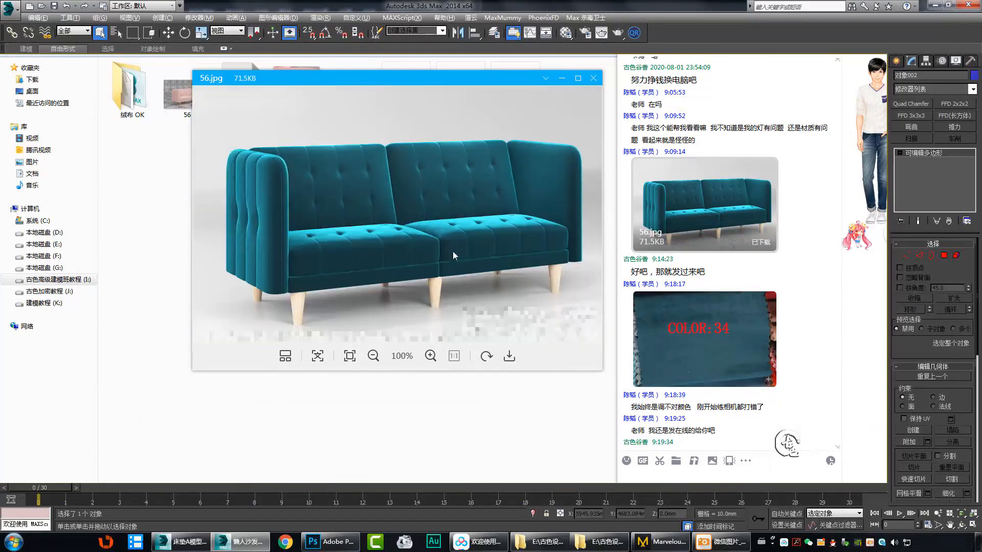
Examine the teal sofa reference photo and the COLOR:34 fabric swatch up close.
scroll(452, 244, up, 1)
scroll(444, 266, down, 2)
double_click(750, 341)
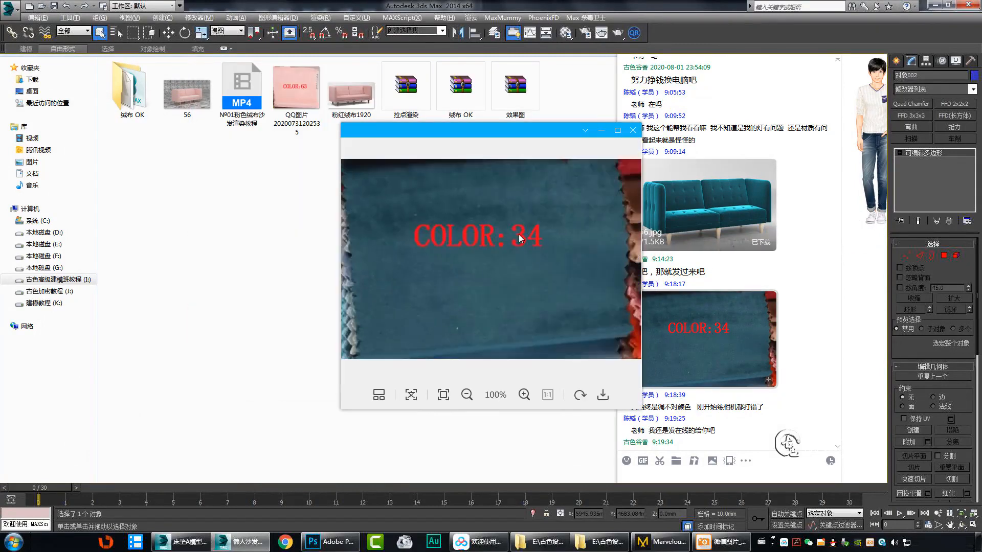
scroll(483, 224, up, 2)
scroll(483, 224, down, 2)
double_click(540, 208)
scroll(760, 266, down, 3)
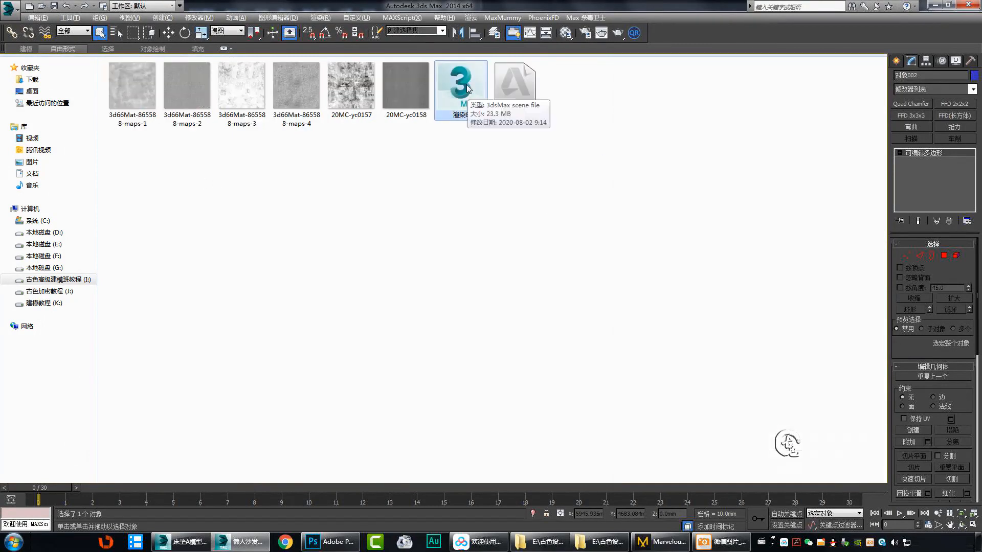
Browse the fabric texture images in the material folder and load the sofa scene, resolving the Gamma and LUT mismatch.
key(Delete)
click(521, 314)
key(Right)
scroll(581, 213, up, 3)
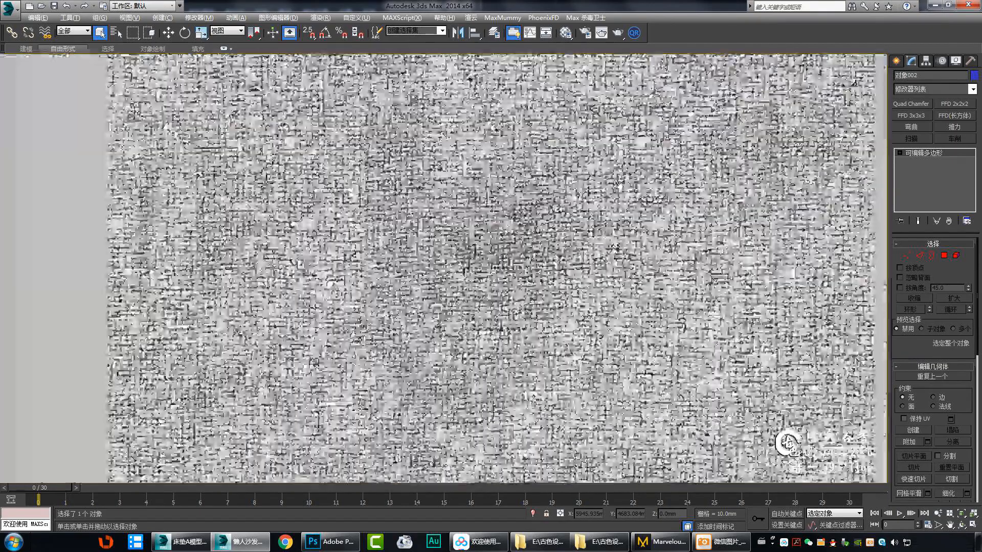
scroll(580, 213, down, 3)
click(769, 101)
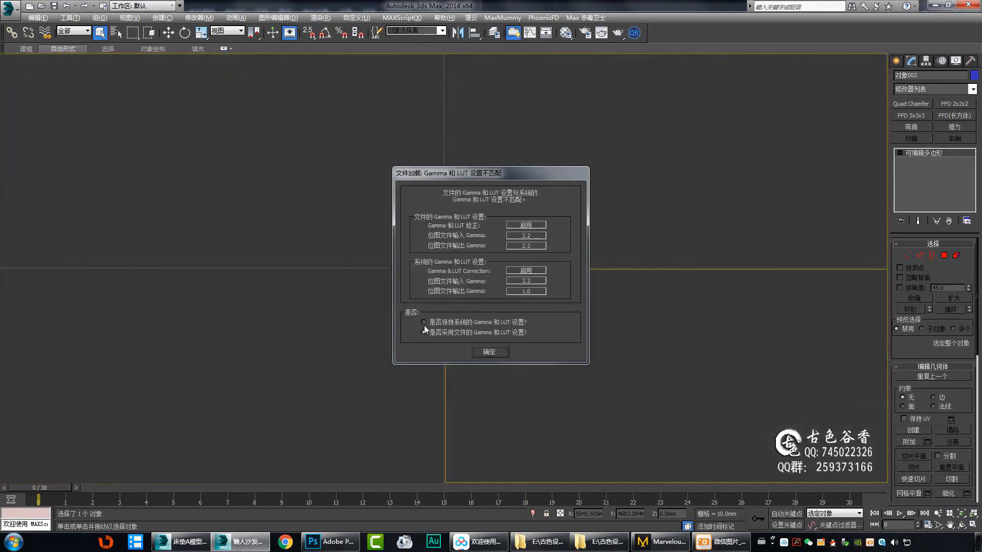
click(489, 352)
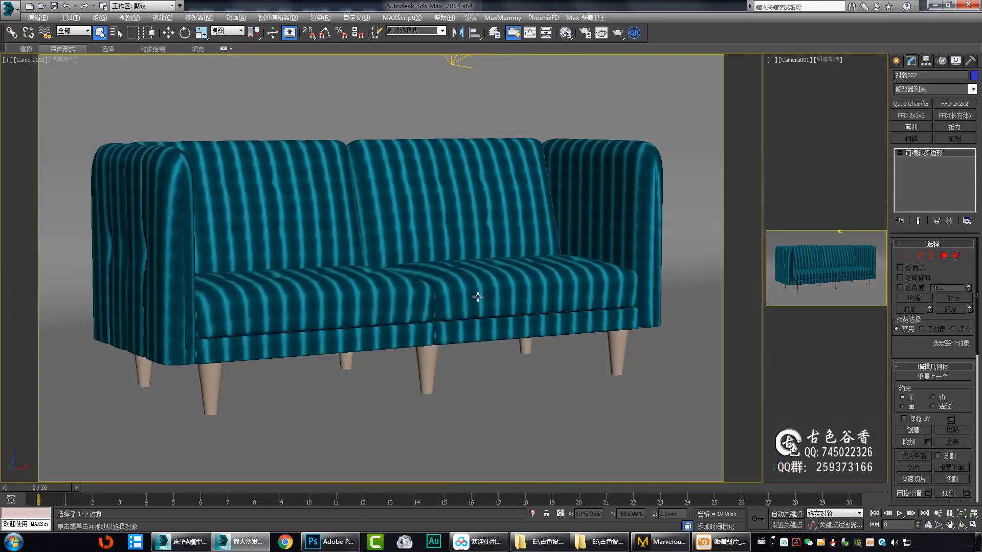
Inspect the sofa's mesh with edged faces and its UV unwrap layout.
key(m)
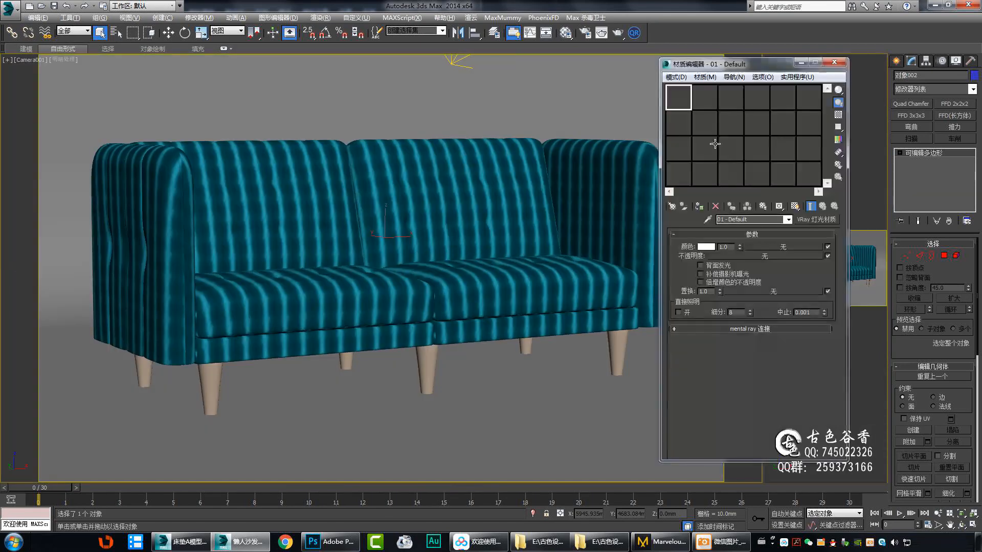
key(m)
key(F4)
key(w)
drag(210, 388, 124, 393)
key(ctrl+z)
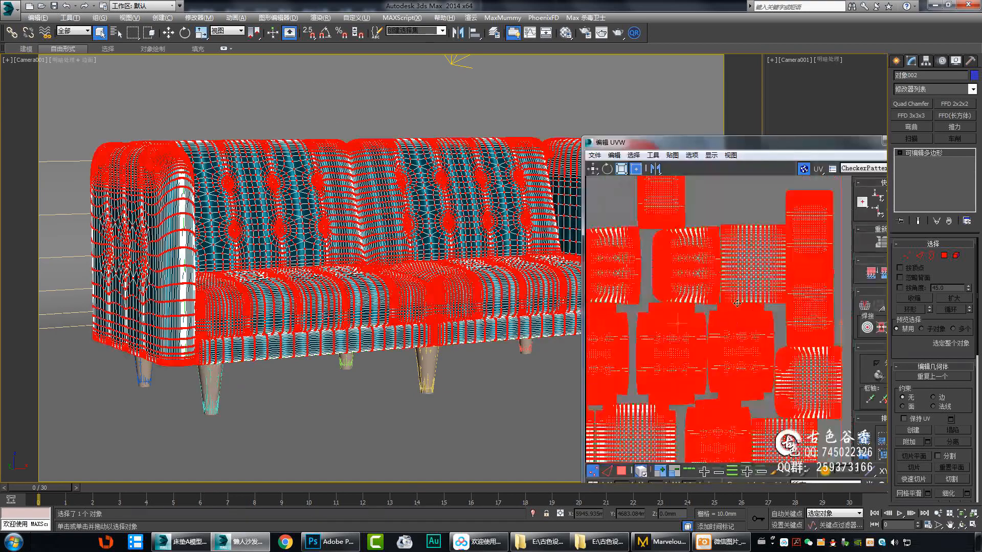
key(F4)
Review the 绒布 material's parameters and open the composite map nested in its diffuse map.
key(m)
click(706, 98)
click(757, 97)
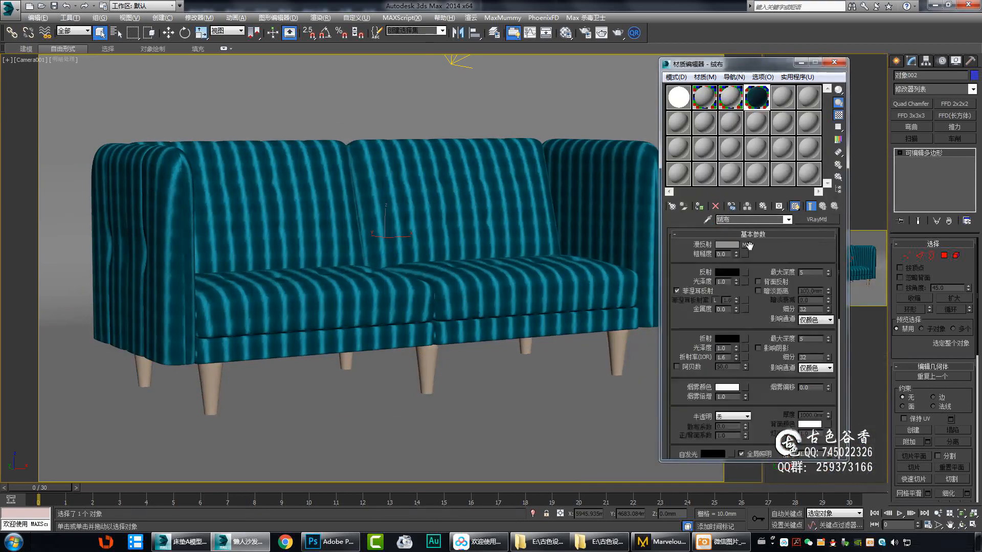
drag(754, 426, 729, 170)
drag(734, 378, 736, 435)
click(772, 246)
click(764, 259)
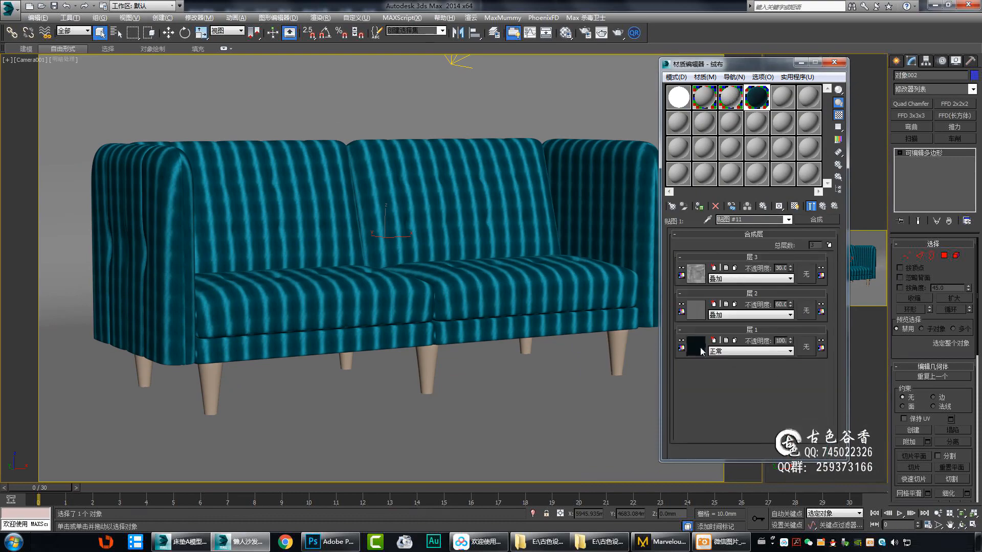
Show the composite's layer 2 weave bitmap on the sofa and examine its texture up close.
click(696, 310)
scroll(355, 322, up, 5)
scroll(355, 321, up, 3)
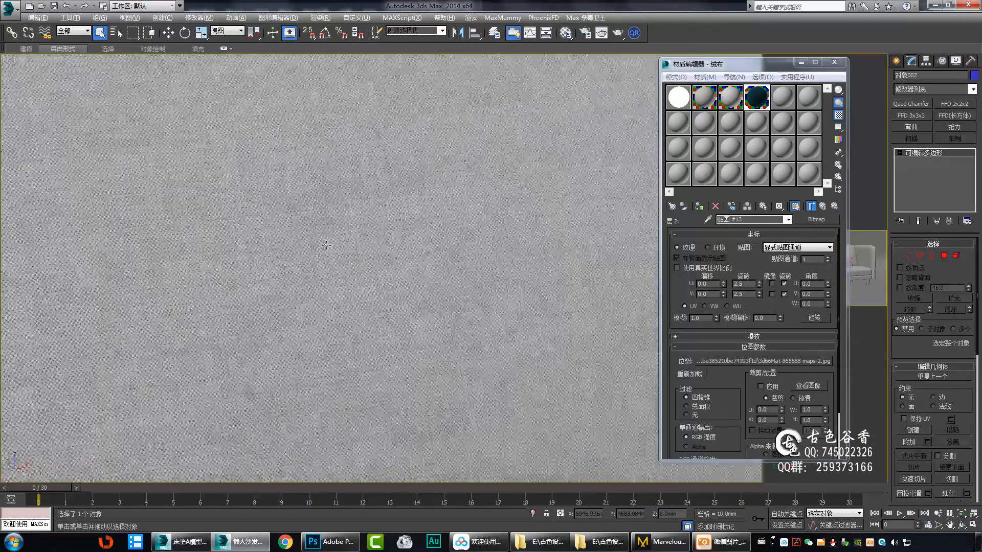
scroll(364, 246, down, 8)
scroll(489, 250, up, 6)
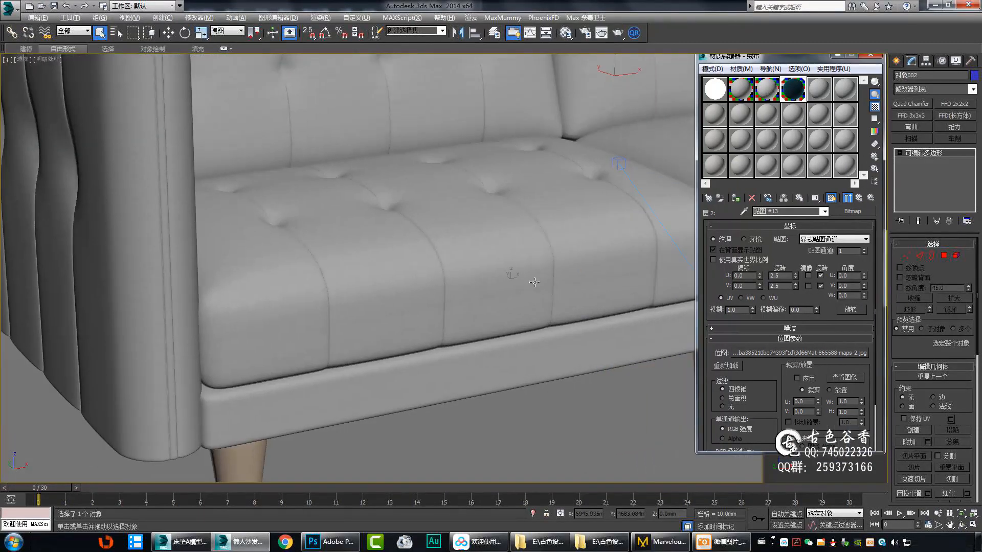
drag(420, 427, 538, 408)
key(Escape)
scroll(538, 409, up, 3)
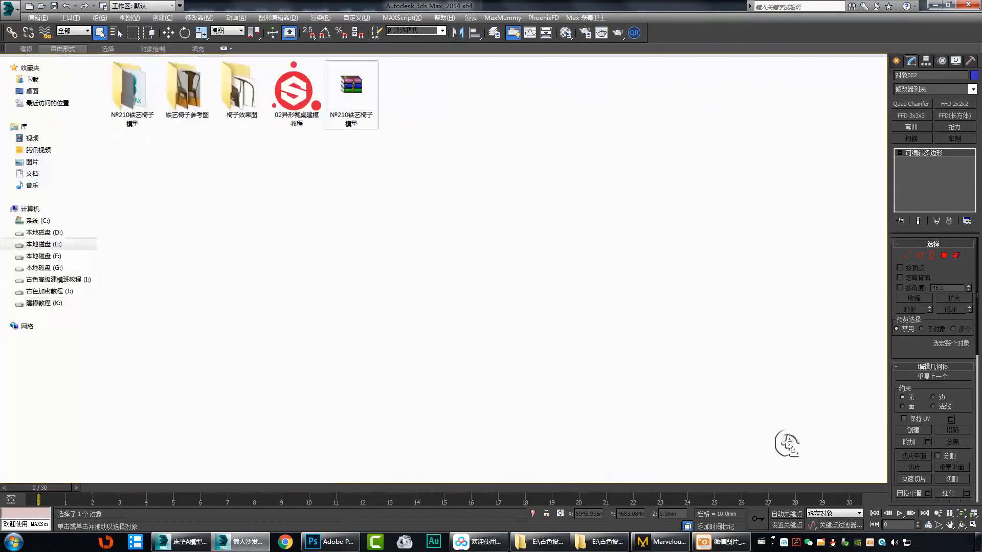
Switch to Photoshop with the 3d66Mat-865588-maps-2 texture, desaturate it and choose a filter for it.
click(302, 119)
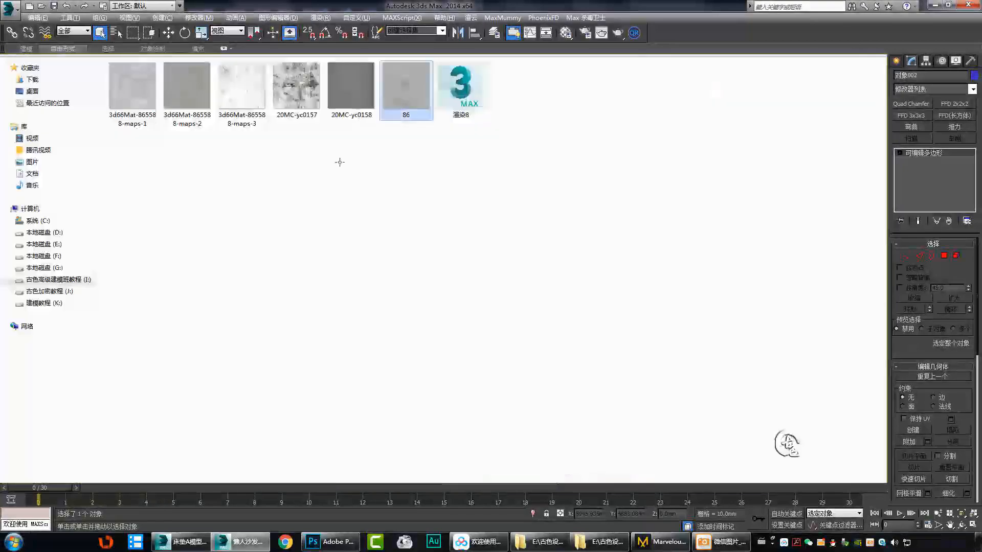
double_click(204, 122)
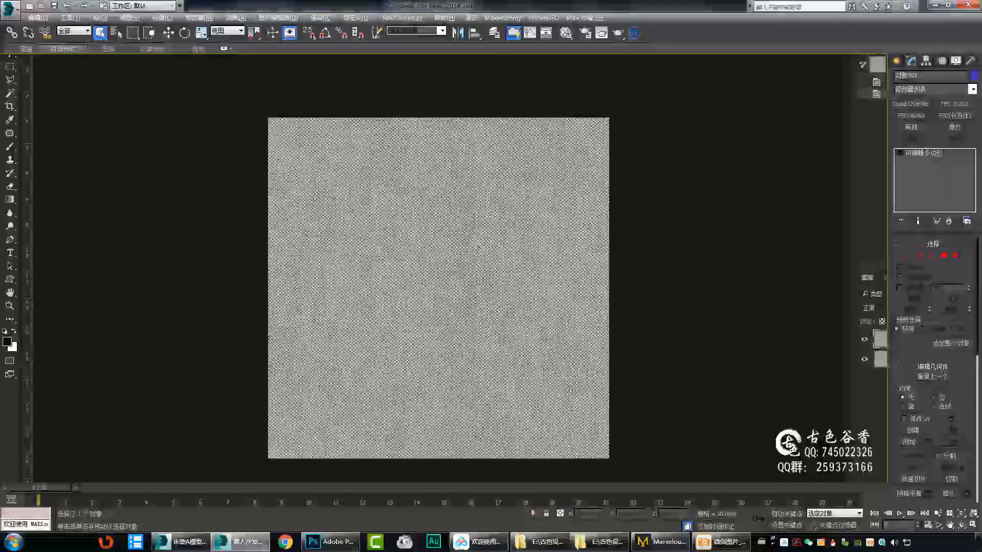
key(ctrl+shift+u)
alt+scroll(638, 208, up, 1)
click(195, 5)
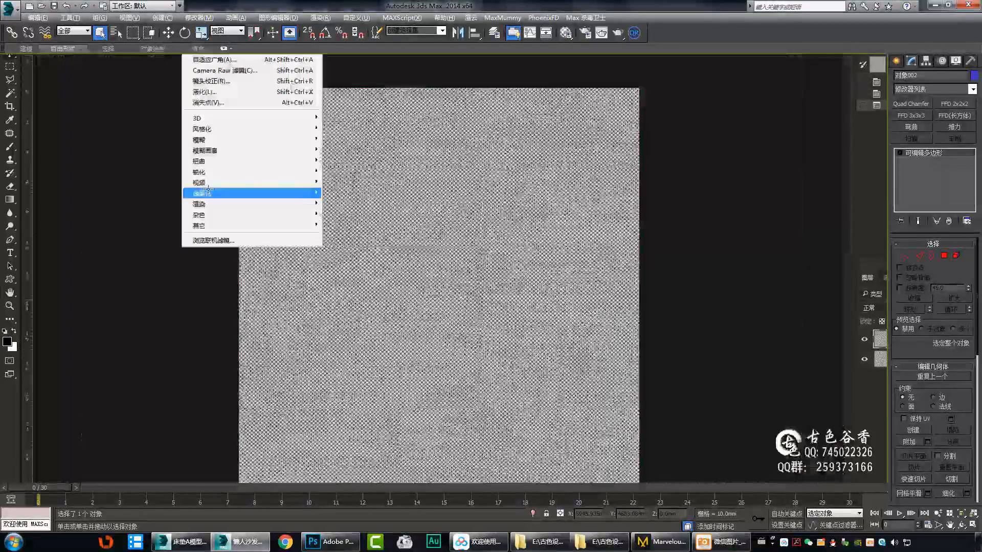
click(346, 248)
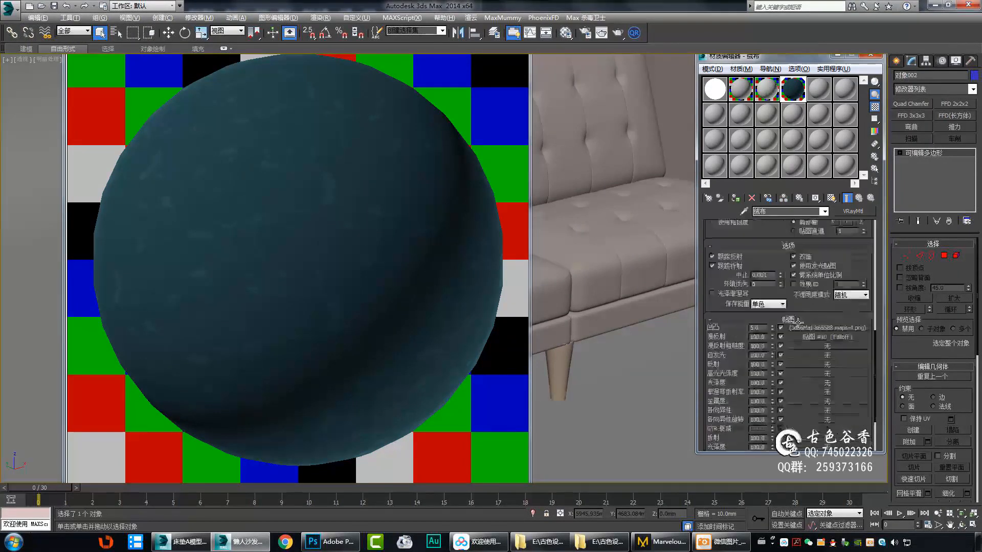
Assign a normal map to the bump channel of the 绒布 material.
scroll(798, 321, down, 3)
click(827, 282)
click(859, 198)
click(812, 281)
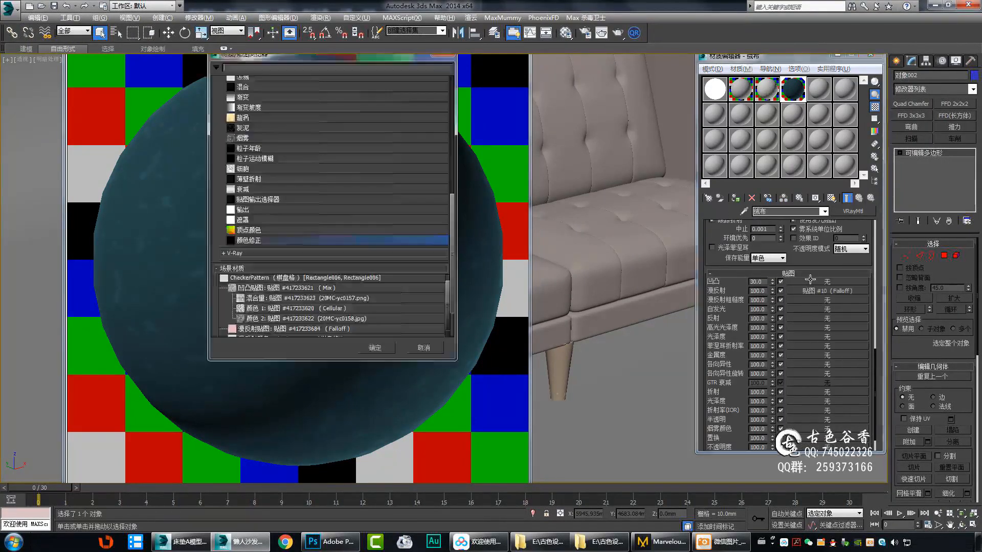
drag(307, 57, 639, 54)
scroll(620, 265, down, 3)
click(555, 203)
scroll(604, 204, down, 5)
click(603, 148)
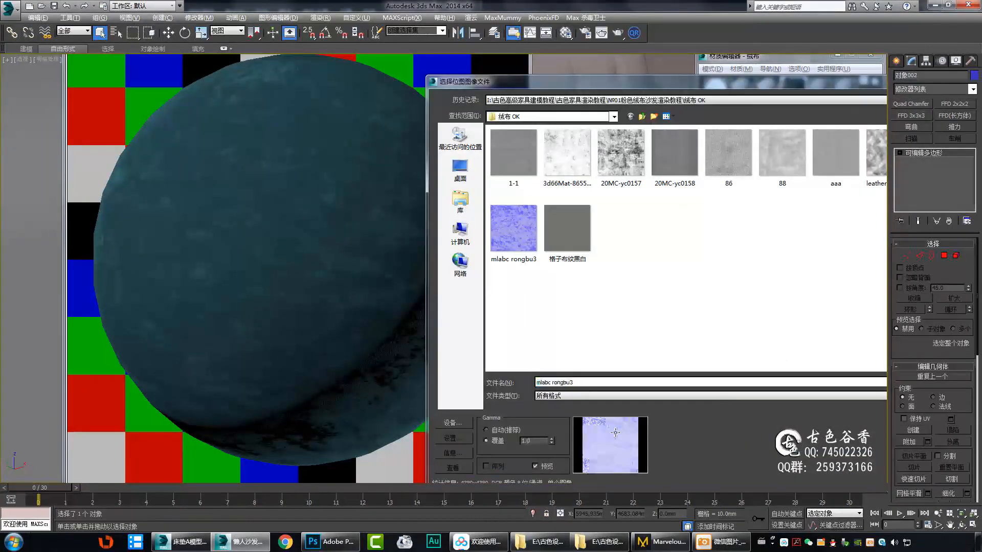
Load the mlabc rongbu3 bitmap into the normal map and display it on the sofa in the viewport.
click(921, 383)
click(831, 198)
click(521, 19)
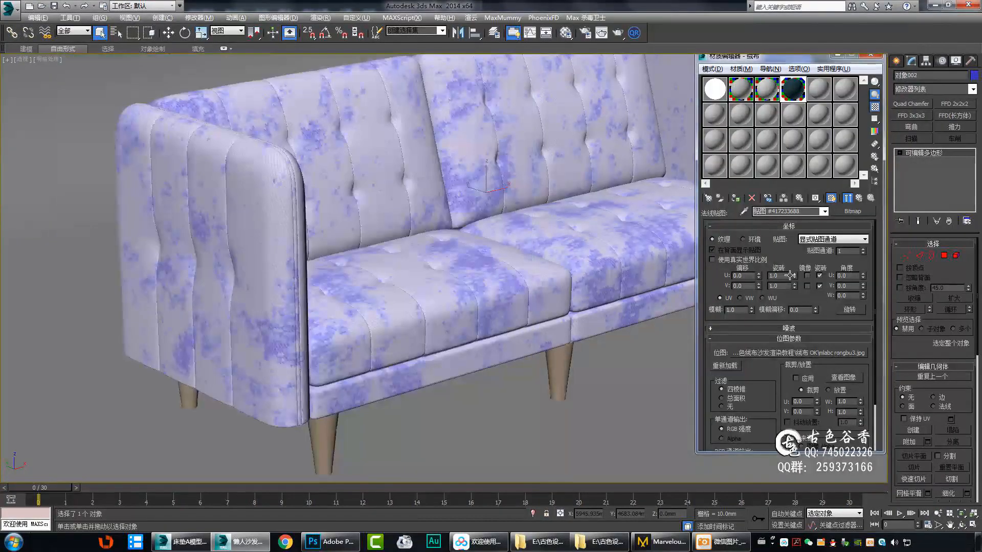
Set the normal bitmap's U and V tiling to 10 and preview the pattern on the sofa and an enlarged sample.
double_click(780, 275)
text(10)
key(Tab)
text(10)
key(Return)
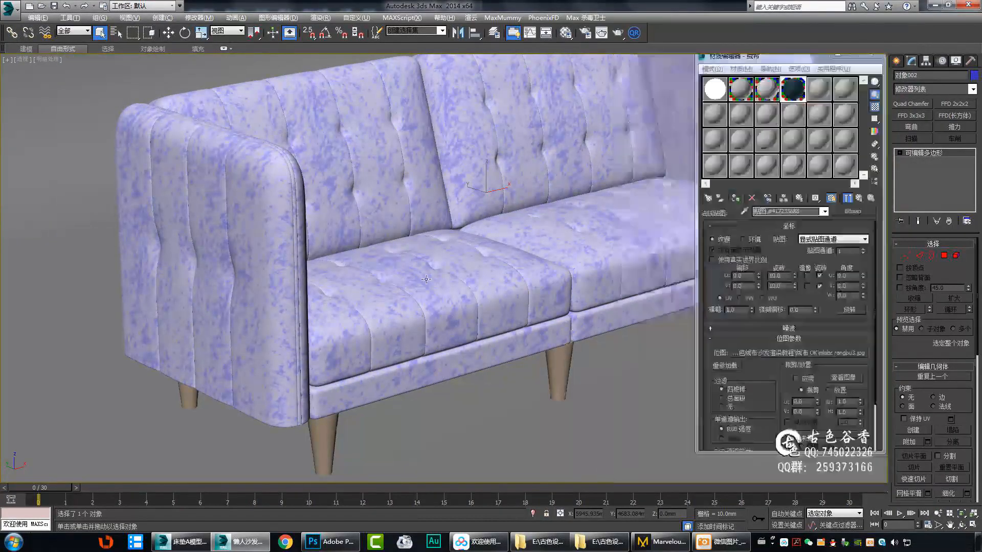
alt+middle_drag(527, 235, 528, 209)
scroll(462, 178, up, 5)
double_click(793, 89)
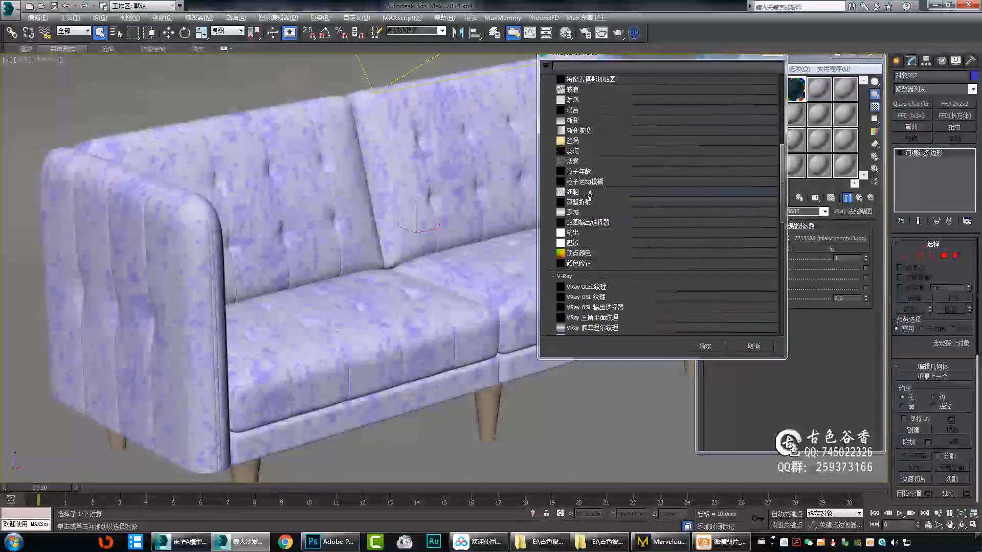
double_click(590, 195)
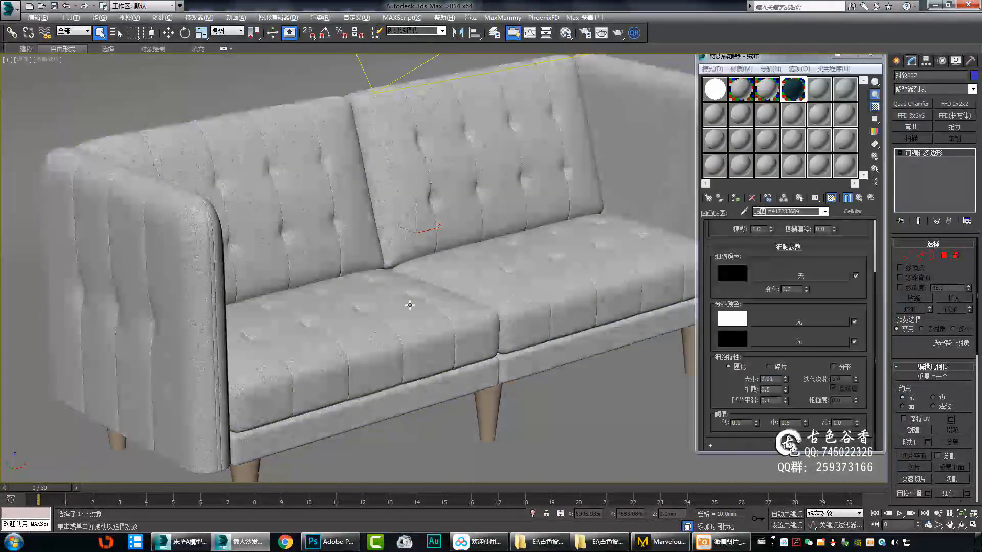
Check the Cellular bump on the sofa and enlarged material sample, and compare it with the COLOR:34 swatch.
scroll(408, 293, up, 4)
double_click(793, 89)
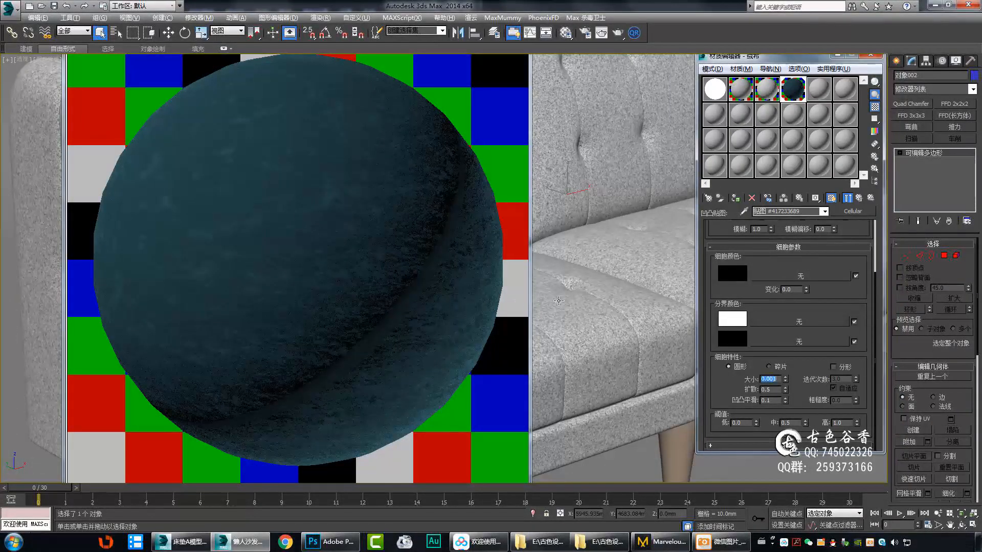
click(860, 198)
click(859, 198)
double_click(756, 283)
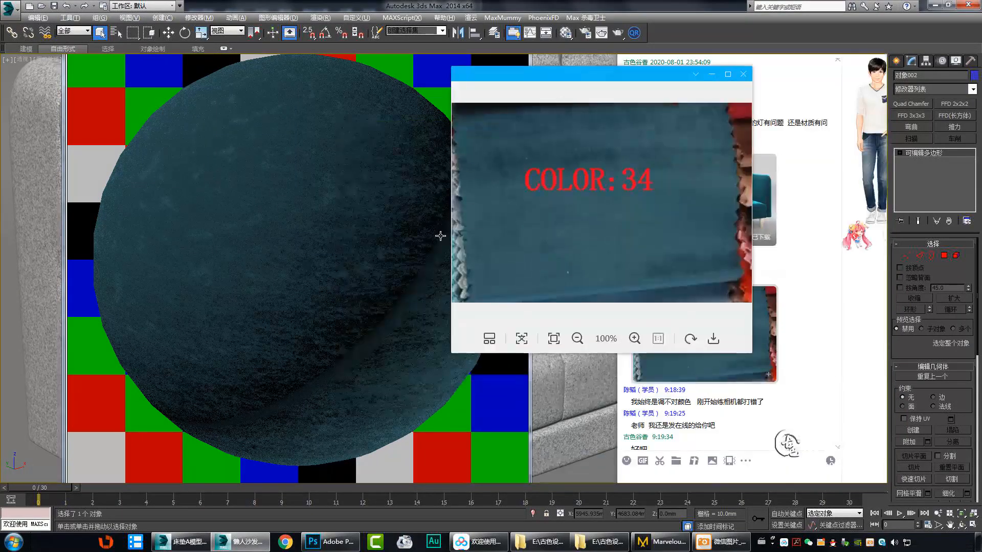
click(744, 75)
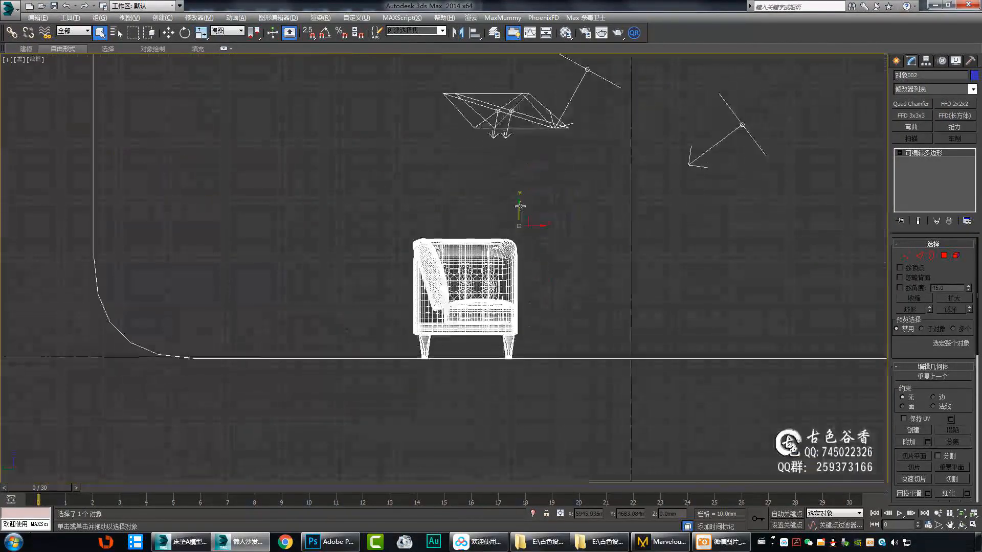
Inspect the placement of the lights, camera and backdrop around the sofa in the orthographic views.
scroll(491, 262, down, 10)
scroll(491, 263, up, 10)
scroll(484, 307, down, 5)
click(521, 323)
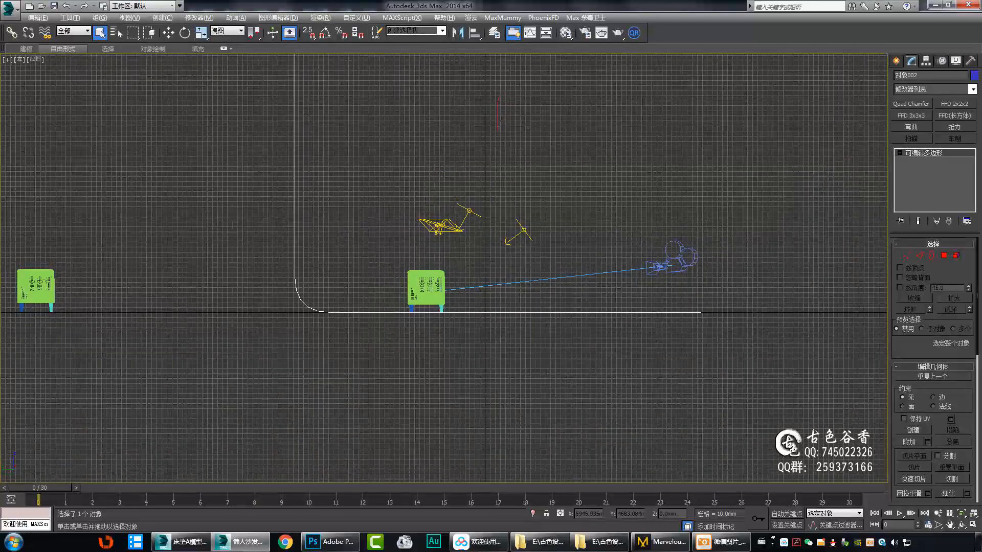
scroll(394, 320, up, 5)
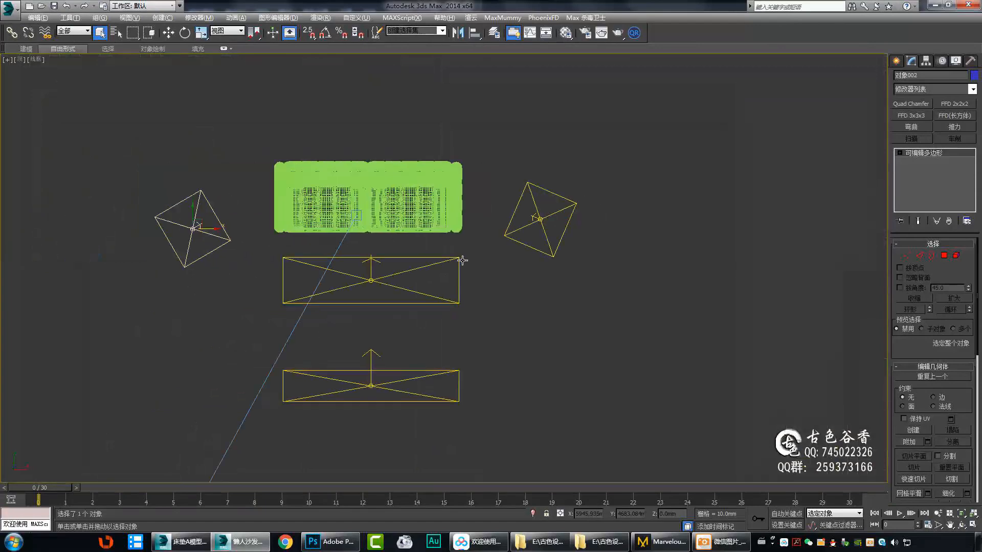
middle_drag(462, 260, 450, 241)
click(446, 364)
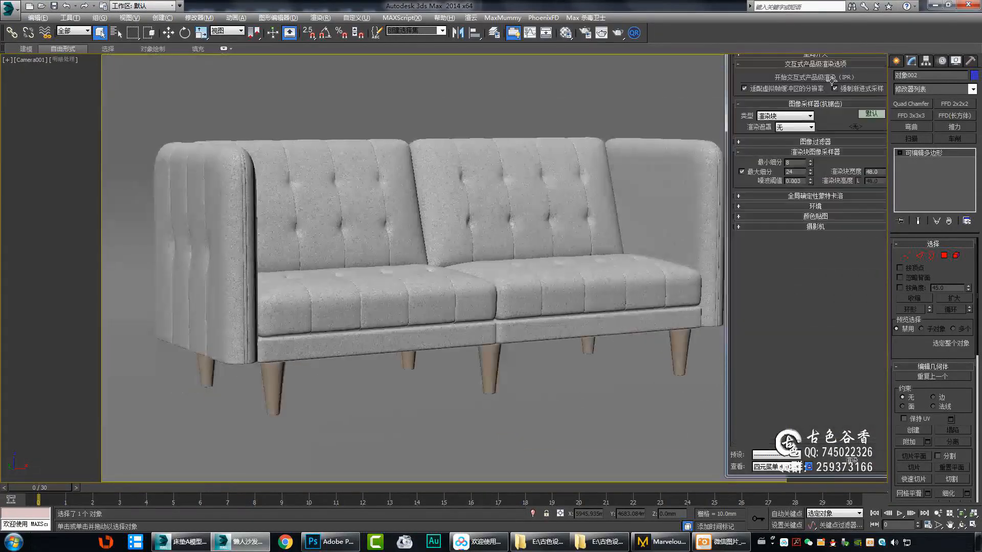
Configure the V-Ray block image sampler with minimum subdivs 4, maximum subdivs off and a block width of 16.
scroll(806, 119, up, 5)
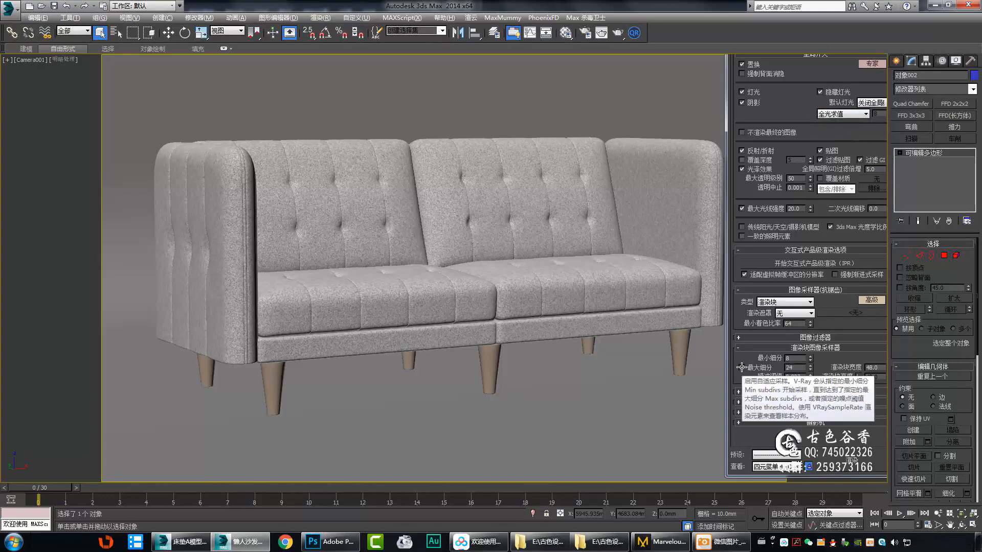
scroll(822, 400, down, 4)
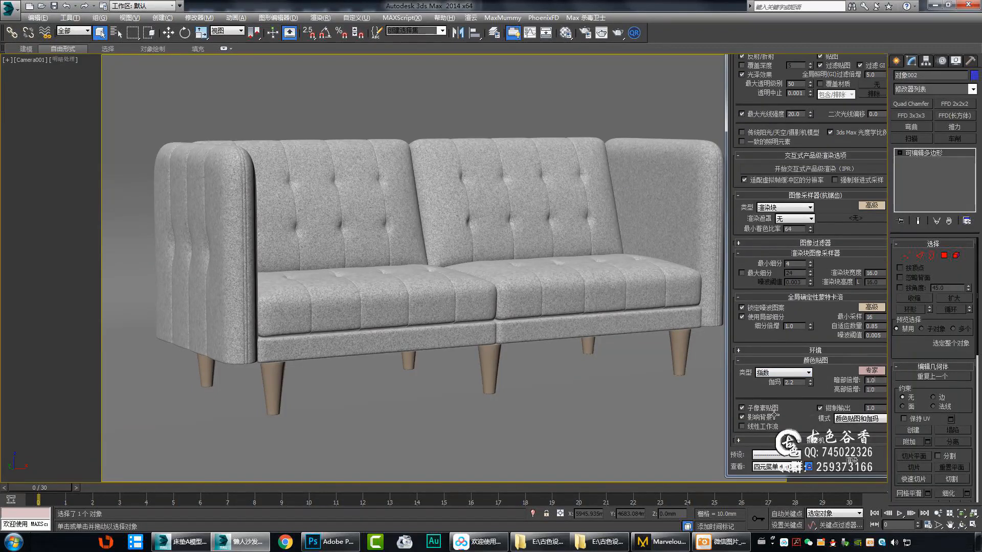
Choose a save location and file for the irradiance map's automatic save in the GI settings.
click(804, 33)
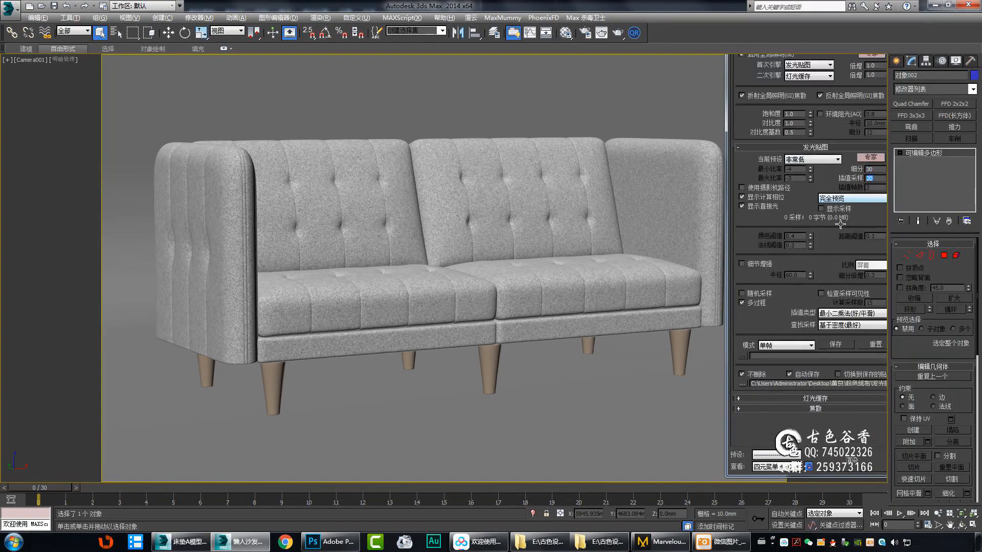
click(743, 384)
click(412, 289)
double_click(523, 113)
double_click(774, 176)
double_click(490, 101)
Set the light cache subdivs to 200 and specify its automatic save file.
click(810, 398)
scroll(796, 406, down, 5)
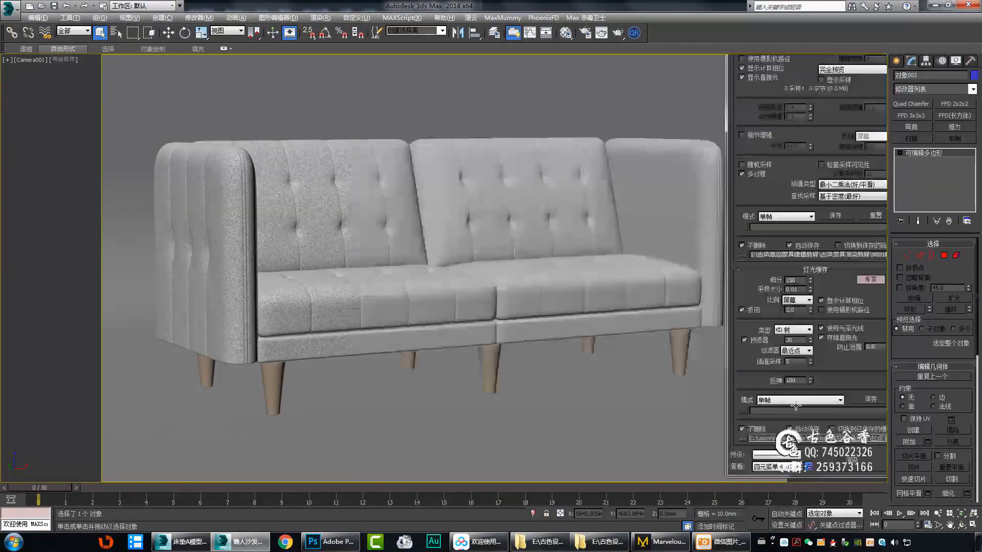
scroll(796, 406, down, 1)
double_click(793, 267)
text(200)
click(746, 427)
key(Return)
Review the remaining V-Ray settings, start a test render of the scene and reopen the render setup.
click(836, 33)
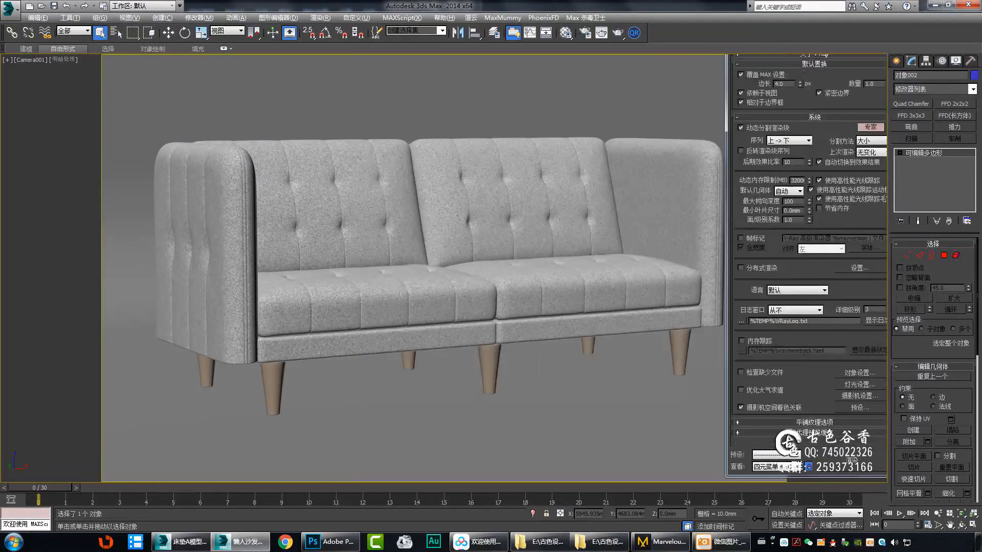
click(872, 33)
click(836, 32)
click(805, 32)
scroll(831, 115, up, 4)
key(shift+q)
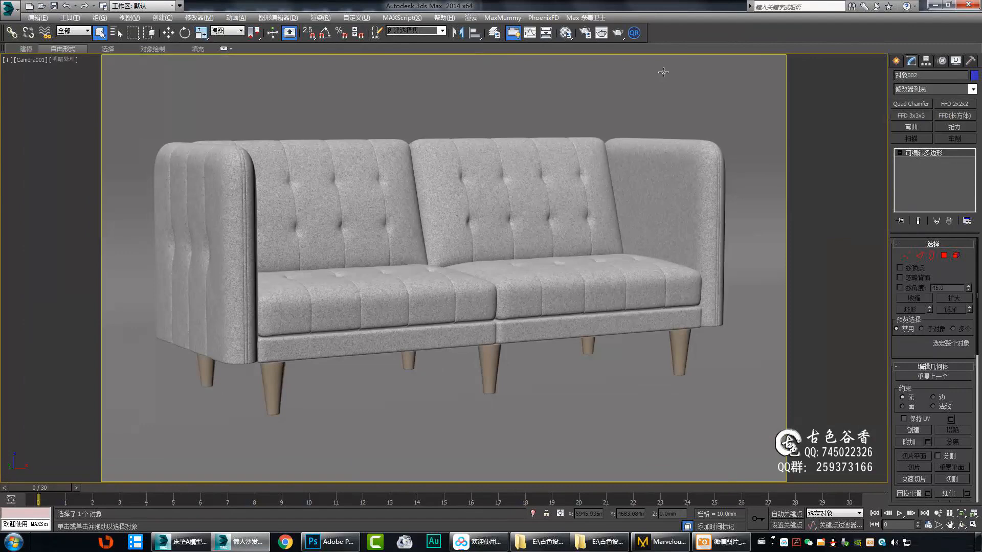
key(F10)
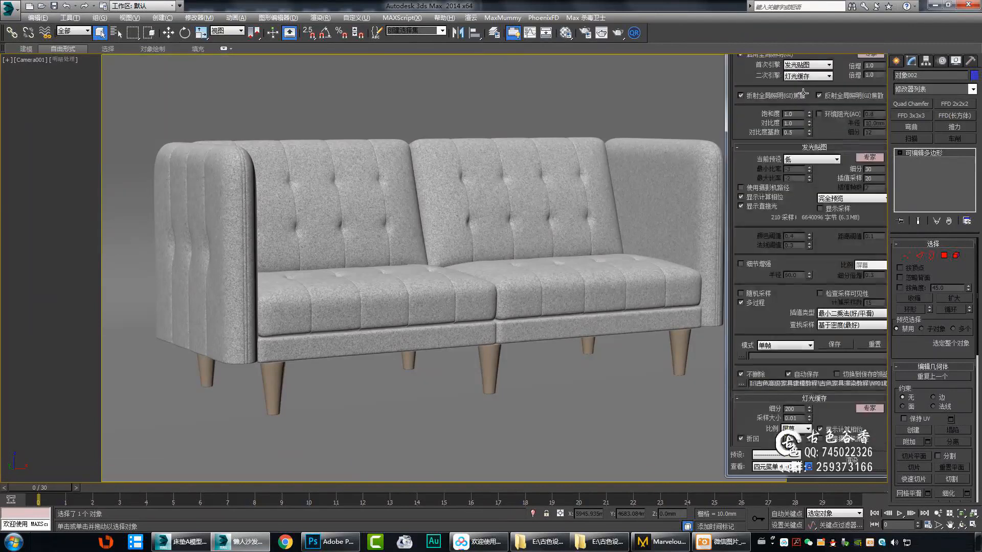
Switch to the top view and look over the scene around the sofa, lights and camera.
click(783, 148)
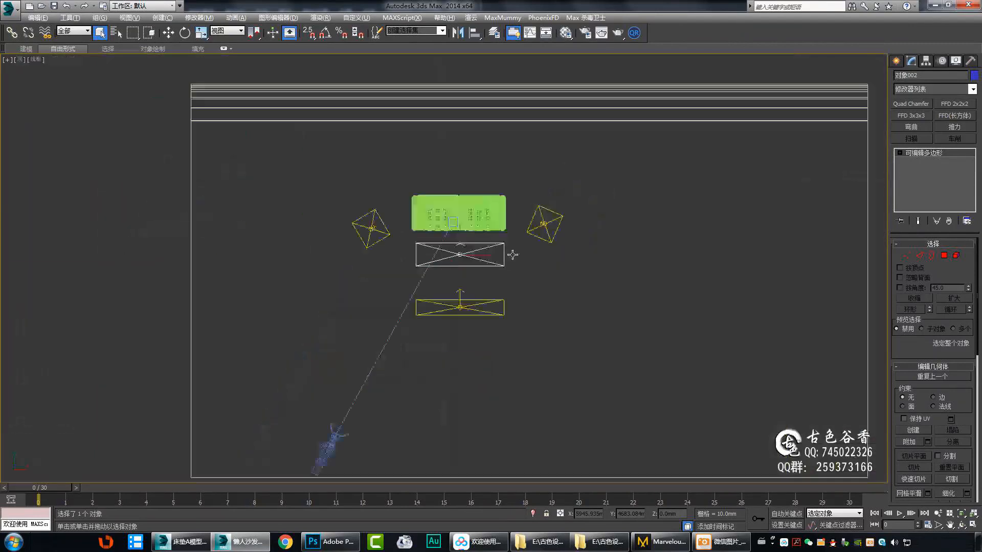
scroll(513, 255, down, 8)
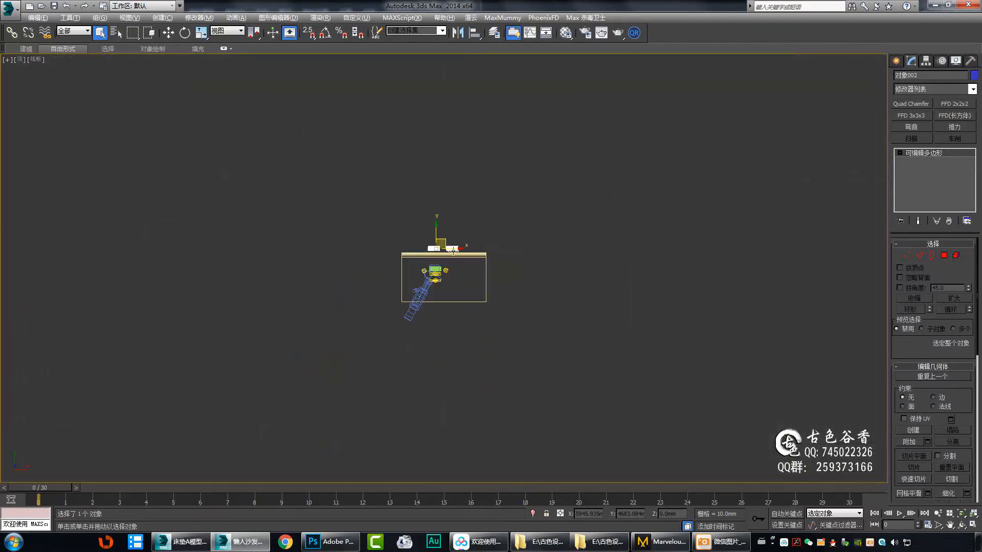
right_click(453, 251)
click(504, 221)
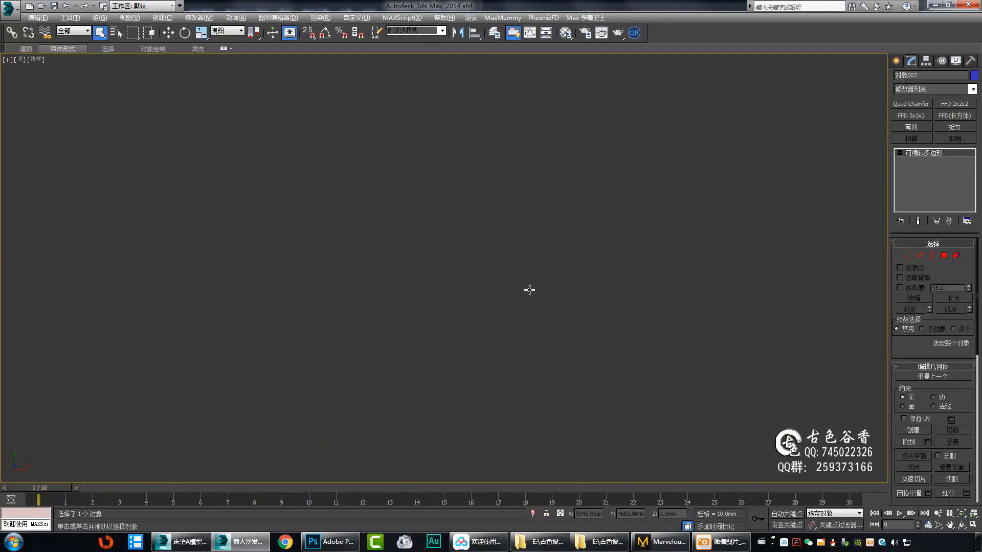
drag(543, 250, 496, 211)
right_click(404, 222)
click(444, 177)
right_click(484, 220)
click(506, 192)
Run a tool from the scene section of the Max保姆 script and close the script window.
key(grave)
click(665, 181)
click(664, 208)
click(535, 169)
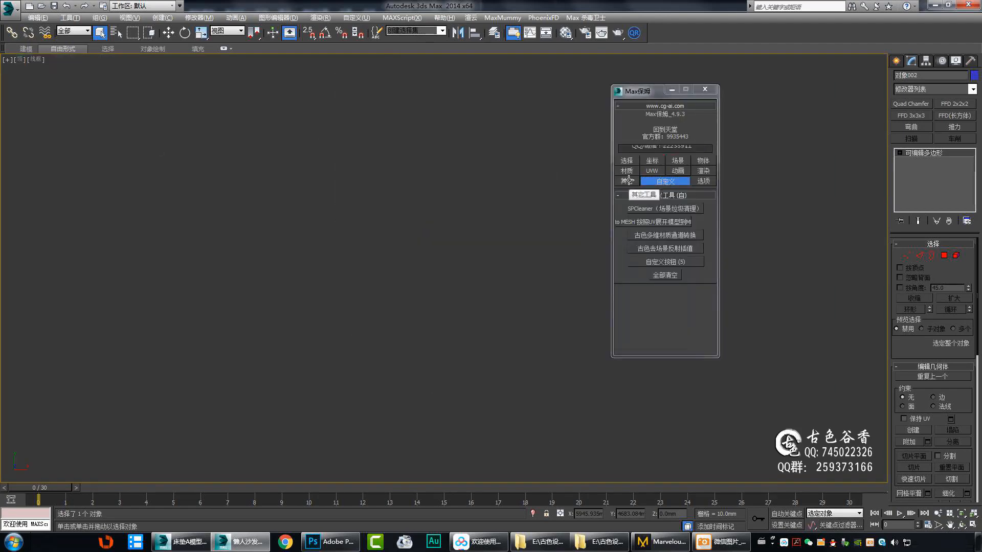
click(677, 161)
click(665, 286)
click(705, 90)
Check how the lights and camera are placed around the sofa in the top view and return to the camera view.
scroll(389, 230, down, 12)
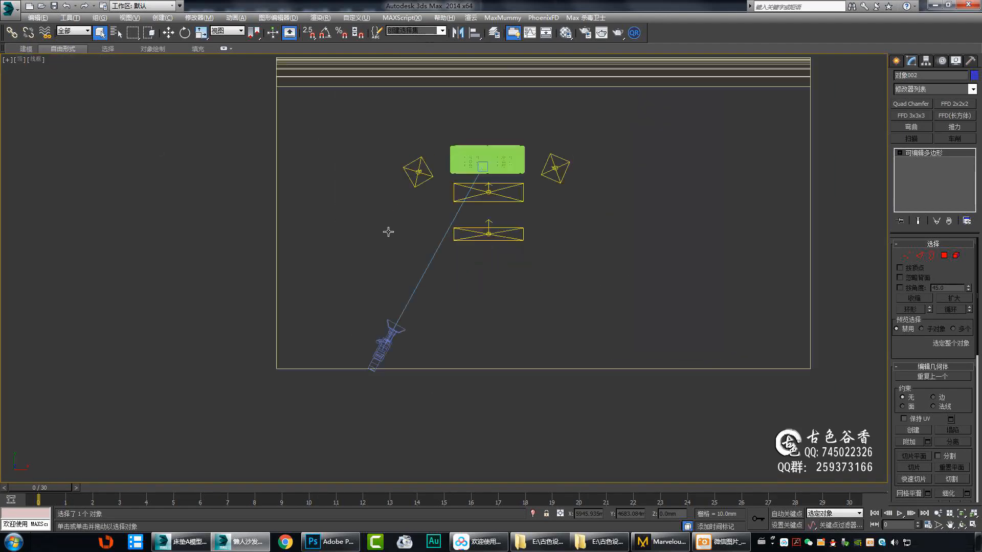
middle_drag(378, 234, 642, 194)
drag(527, 144, 64, 433)
key(c)
Change the unused 05 - Default slot to a V-Ray material and display the velvet's layer 3 texture in the viewport.
key(F10)
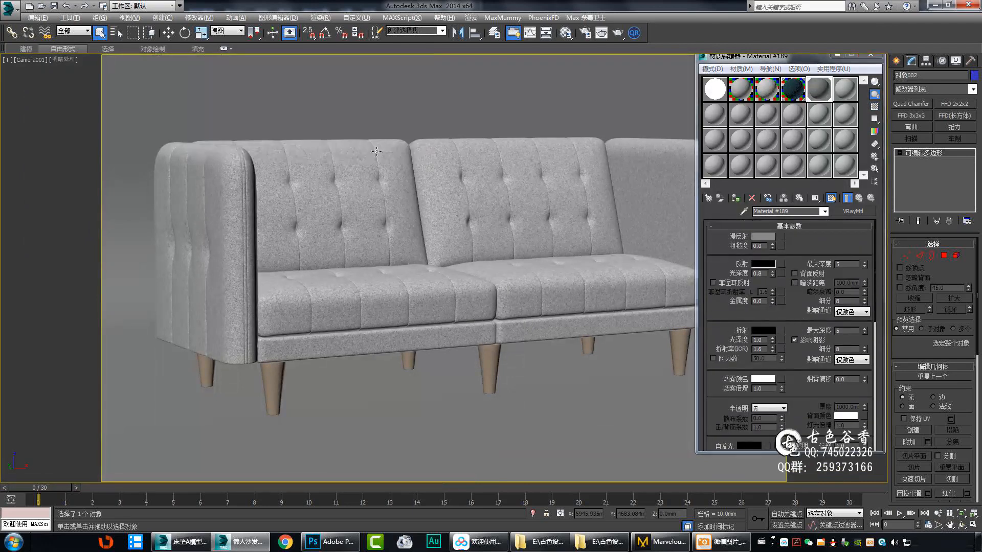
click(764, 237)
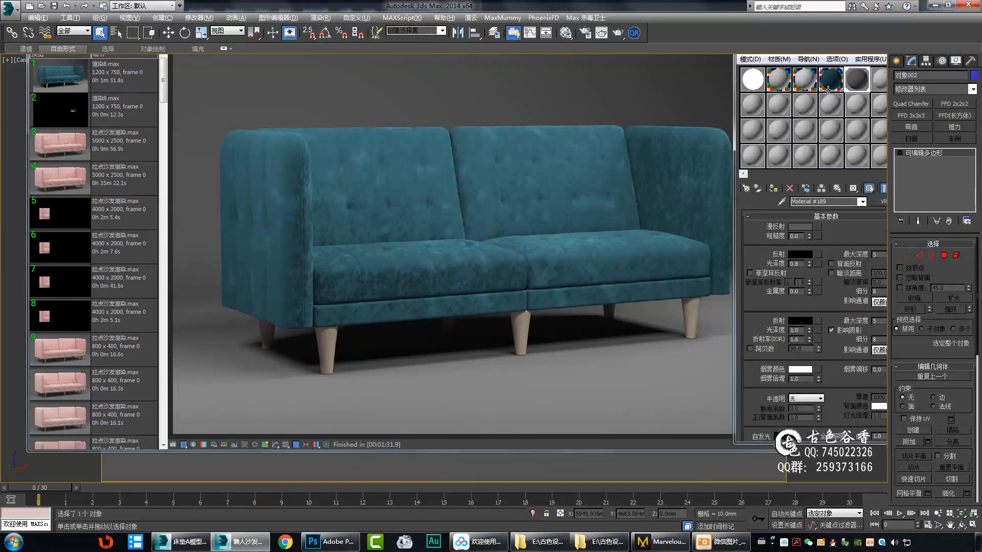
click(769, 255)
click(869, 189)
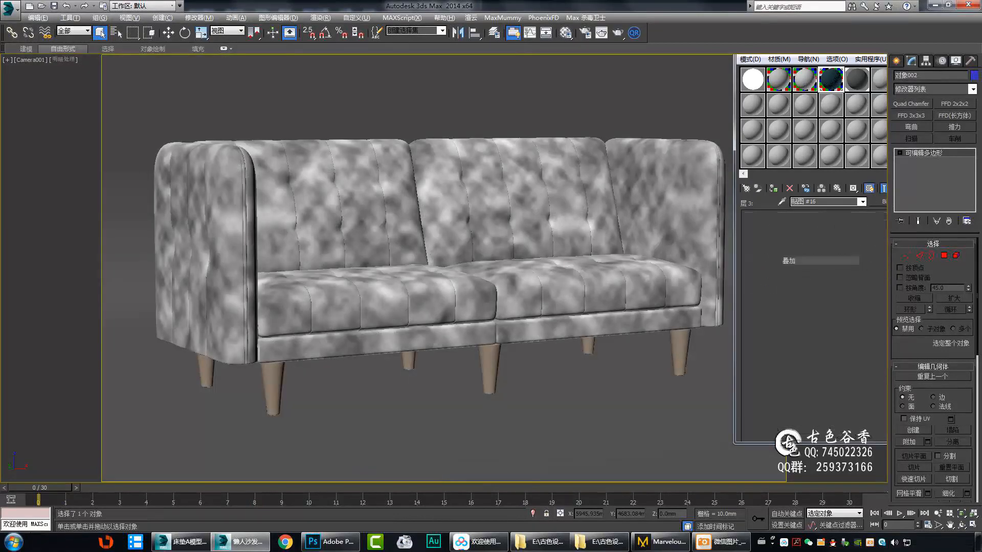
Inspect the layers of the velvet falloff's two composite maps using an enlarged material preview.
double_click(831, 80)
click(900, 188)
click(823, 254)
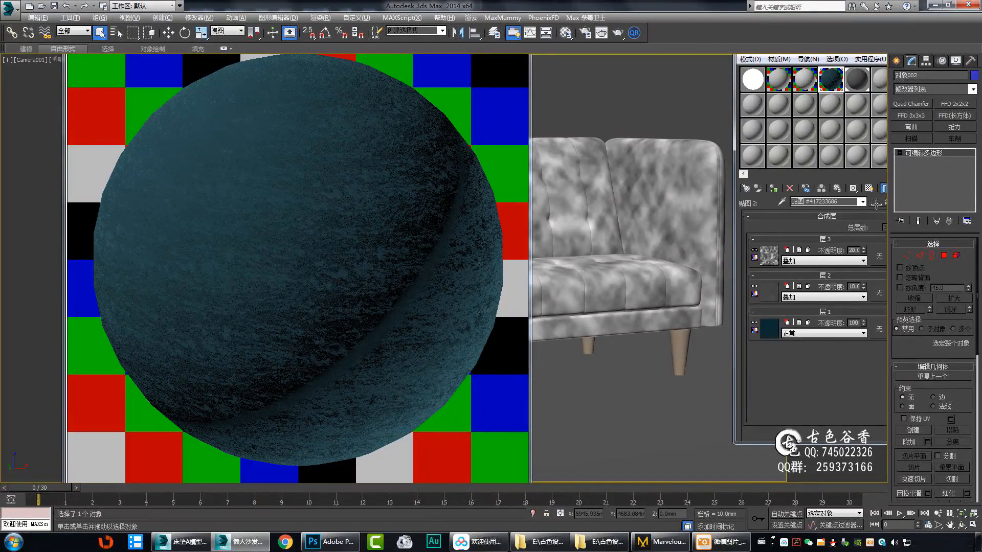
click(900, 188)
click(518, 11)
right_click(569, 205)
click(623, 355)
click(783, 29)
click(843, 239)
click(769, 256)
click(900, 188)
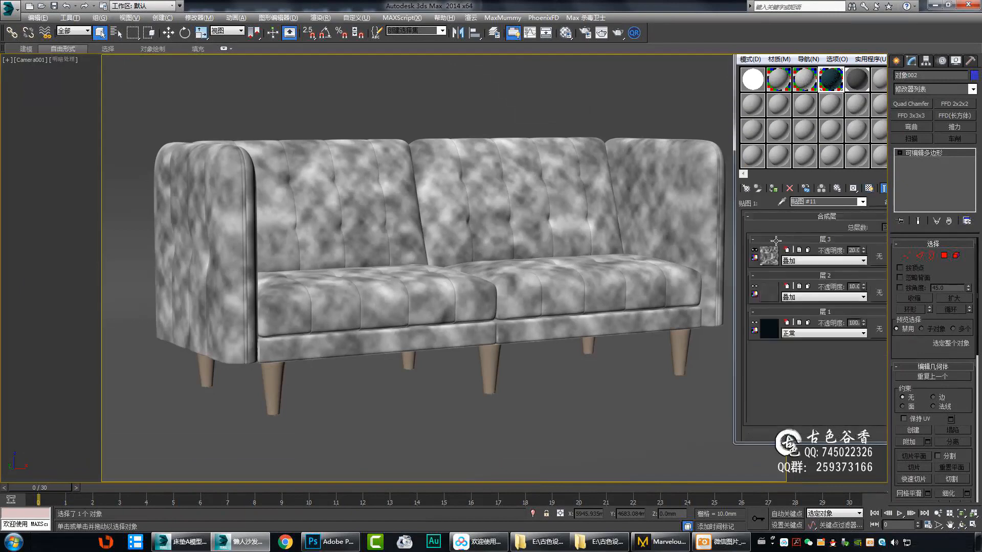
Check layer 2's map and set the blend mode of layer 3 in the falloff's first composite map to 聚光灯混合.
click(769, 292)
click(900, 188)
double_click(832, 80)
click(824, 261)
click(808, 357)
click(770, 255)
click(901, 188)
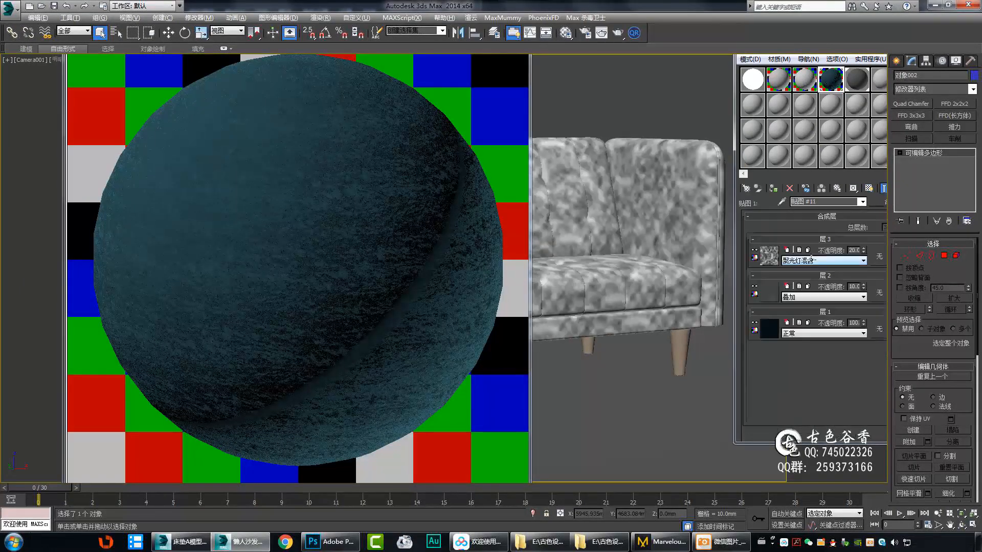
Copy the first composite's layer 3 texture and set the second composite's layer 3 blend mode to 聚光灯混合.
right_click(772, 252)
click(797, 271)
click(901, 188)
click(823, 267)
click(824, 261)
click(808, 356)
click(447, 265)
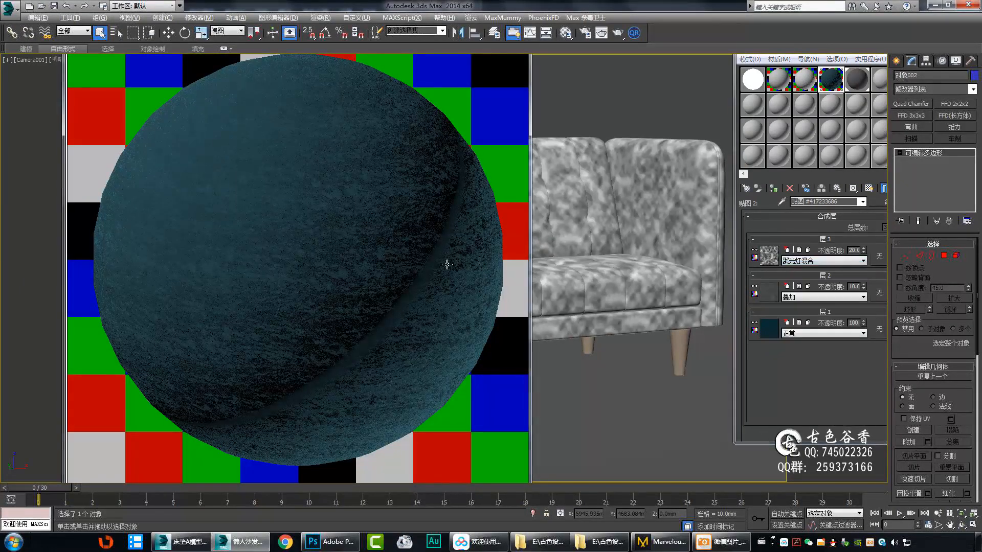
Set the U and V tiling of the velvet's normal bump bitmap to 5 and start a test render.
click(900, 188)
click(823, 253)
click(900, 188)
click(900, 189)
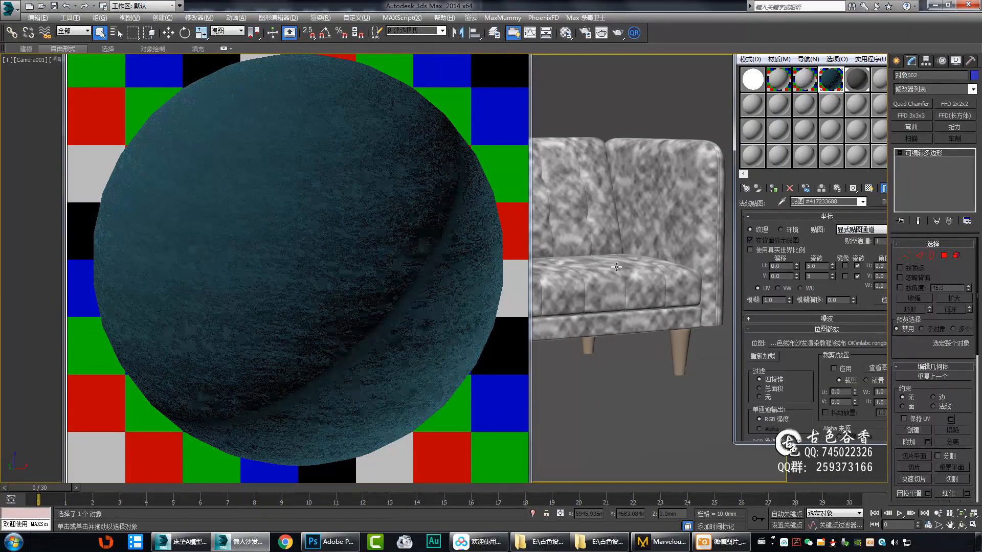
click(841, 271)
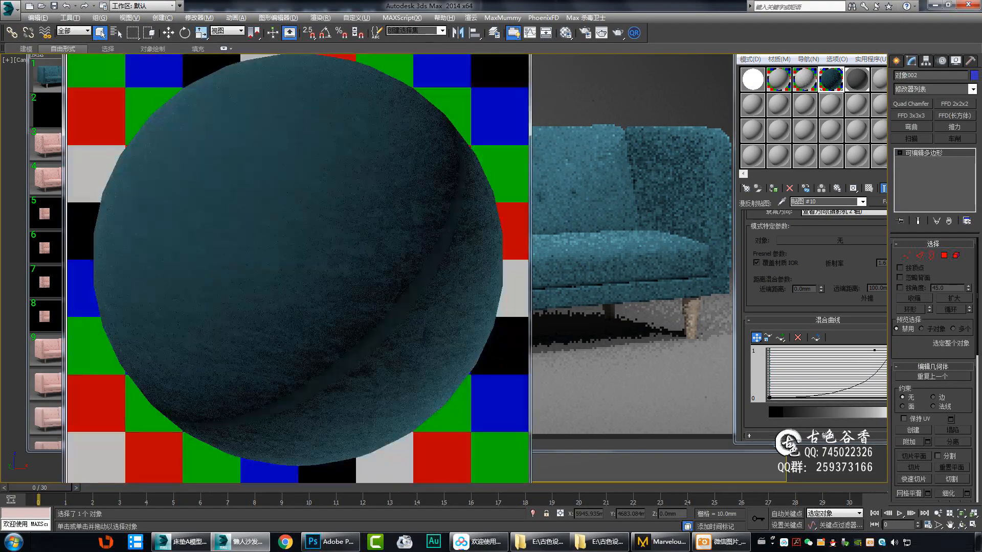
key(shift+q)
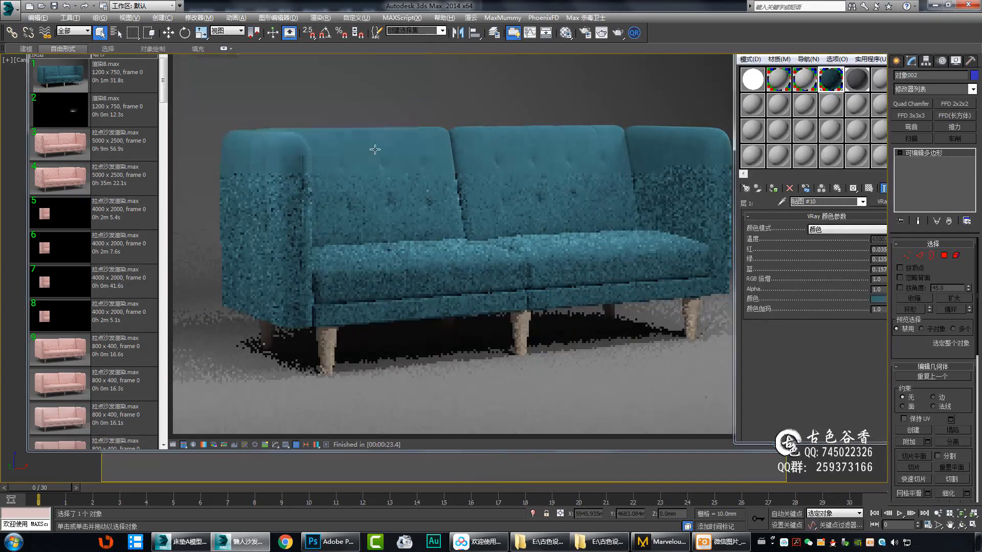
Set the composite's layer 1 VRay colour to red 0.035, green 0.133, blue 0.157, rerun the test render and examine the backrest fabric.
click(895, 189)
click(879, 299)
click(375, 149)
key(m)
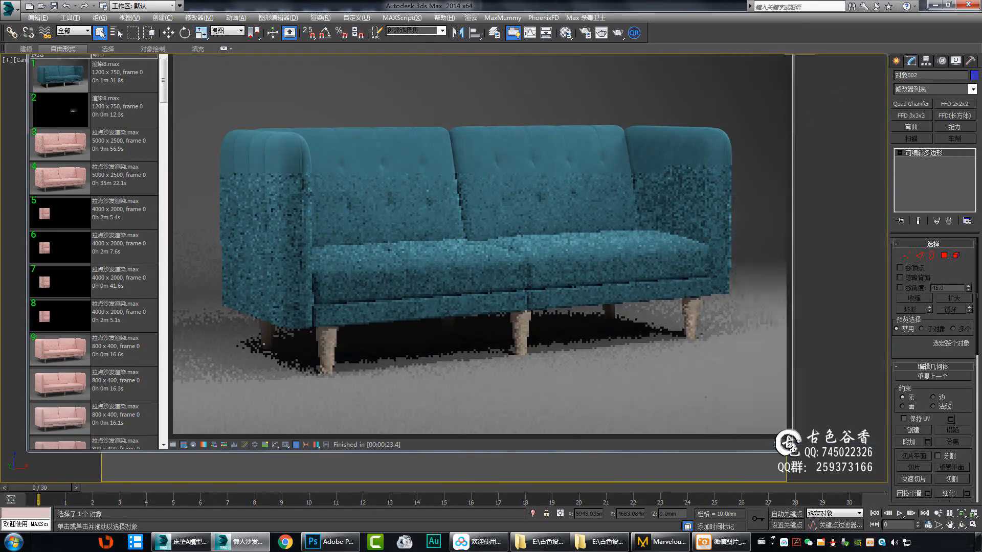
key(shift+q)
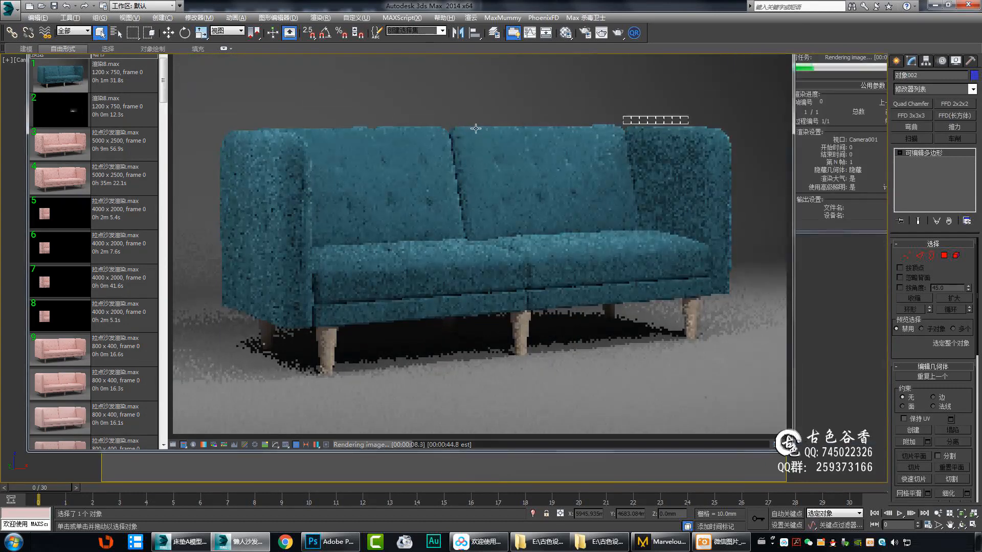
scroll(467, 150, up, 1)
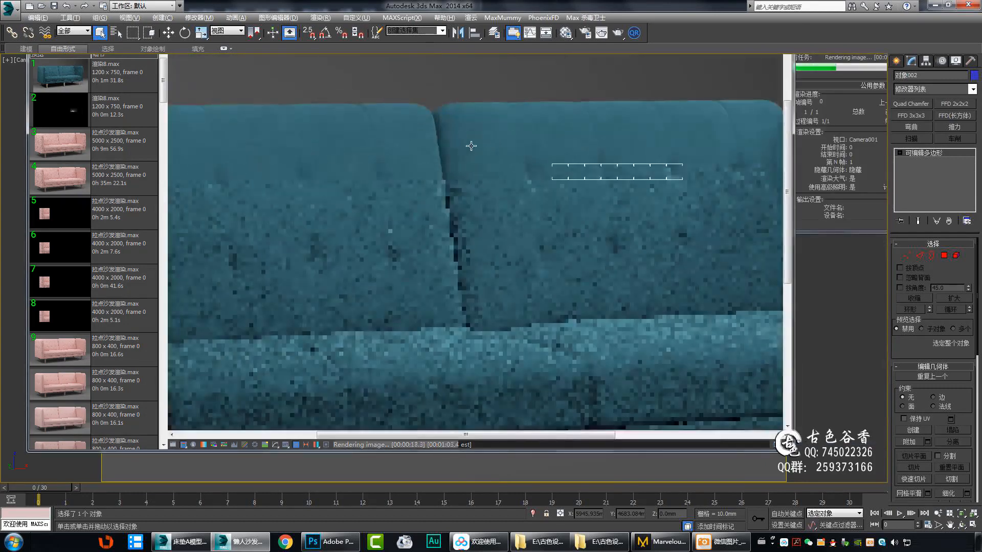
scroll(460, 149, down, 1)
scroll(286, 158, up, 1)
scroll(338, 205, down, 1)
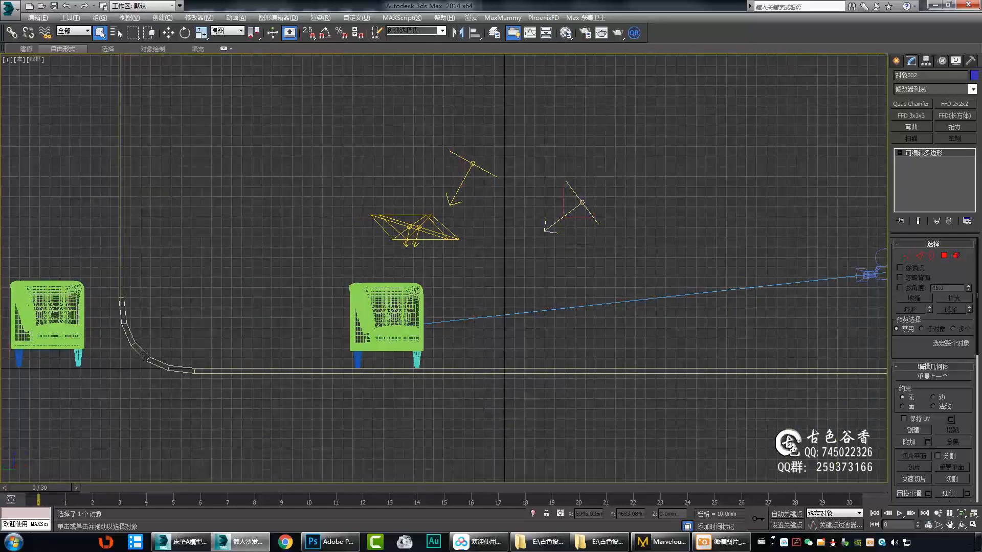
scroll(298, 307, up, 1)
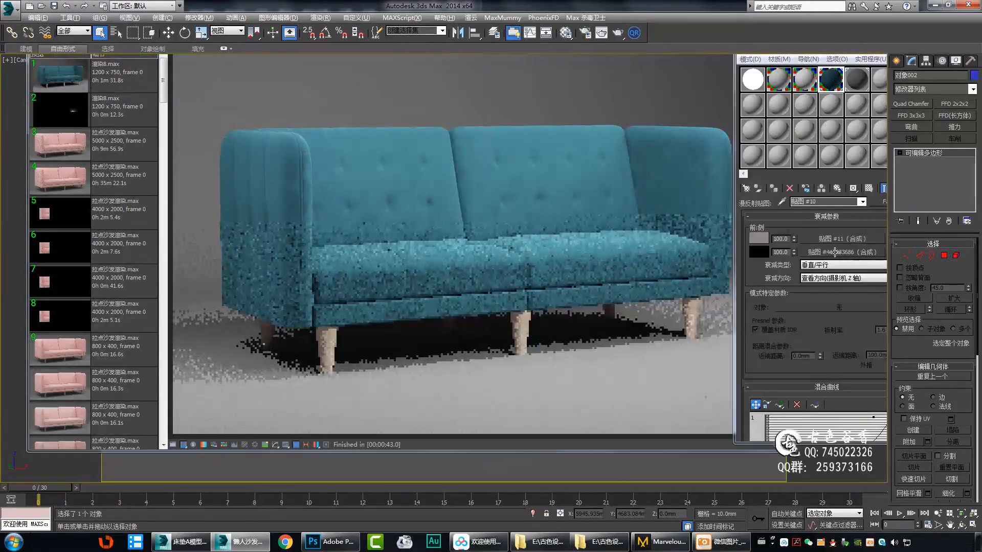
Resample the layer 1 colours of both composite maps from the COLOR:34 swatch image and rerun the test render.
click(834, 252)
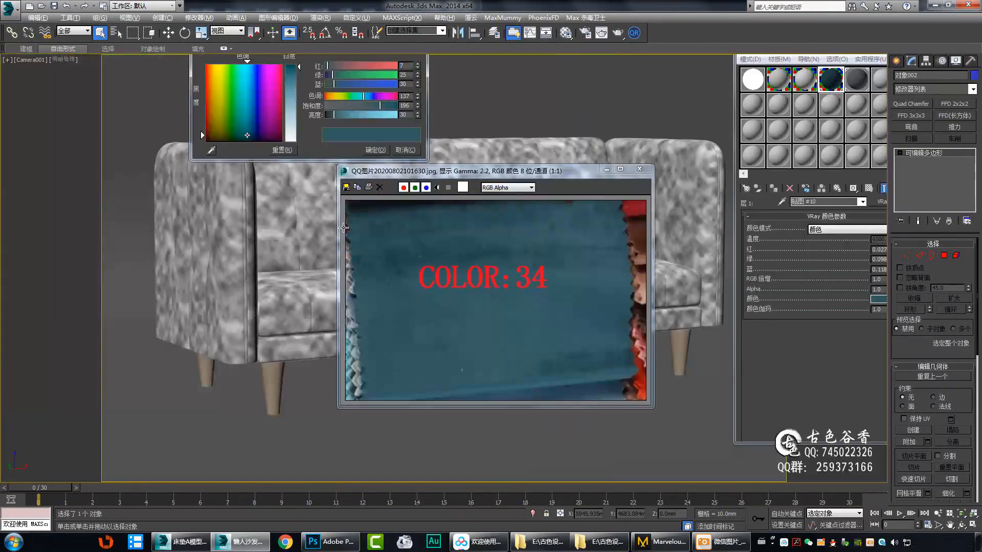
click(376, 150)
click(833, 261)
click(879, 299)
click(211, 151)
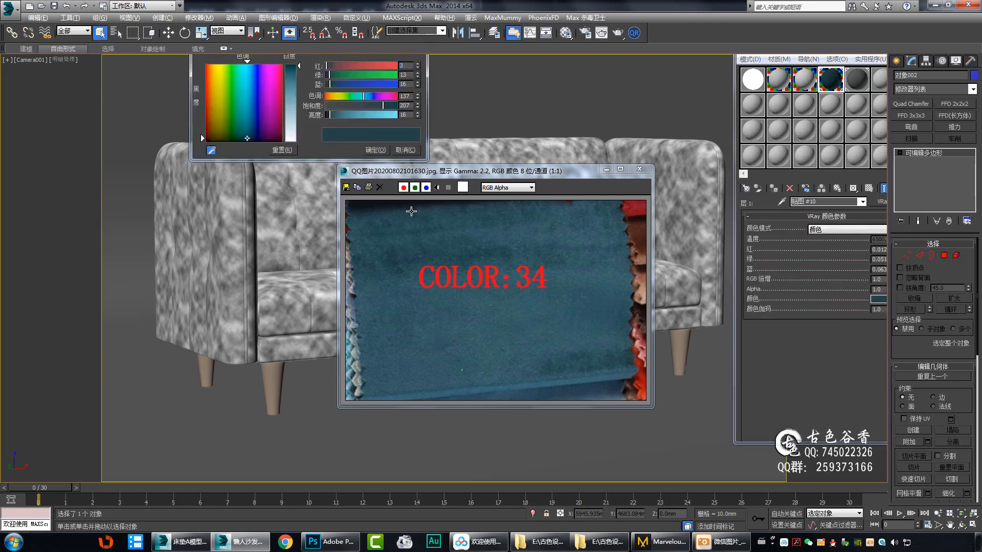
click(410, 208)
click(417, 215)
click(376, 150)
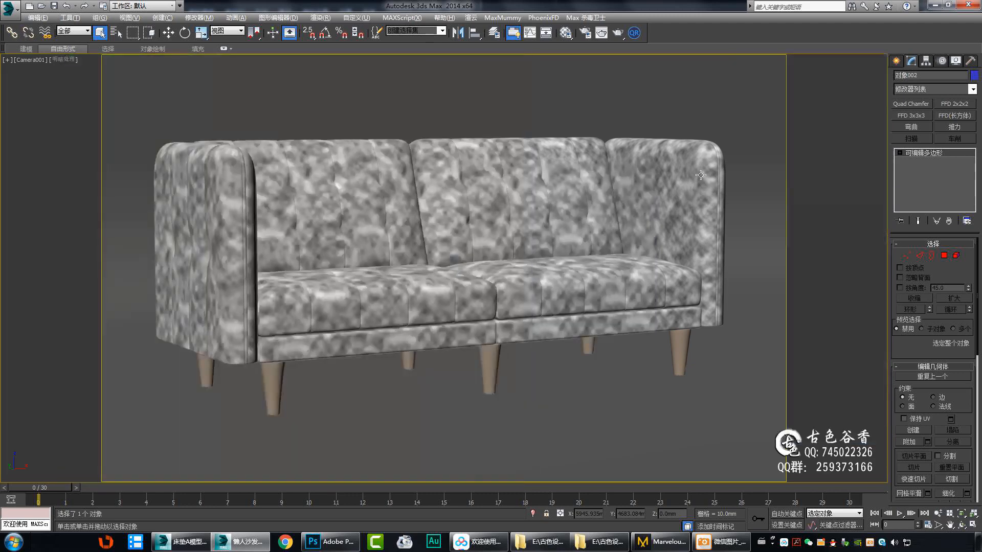
key(shift+q)
scroll(394, 364, up, 2)
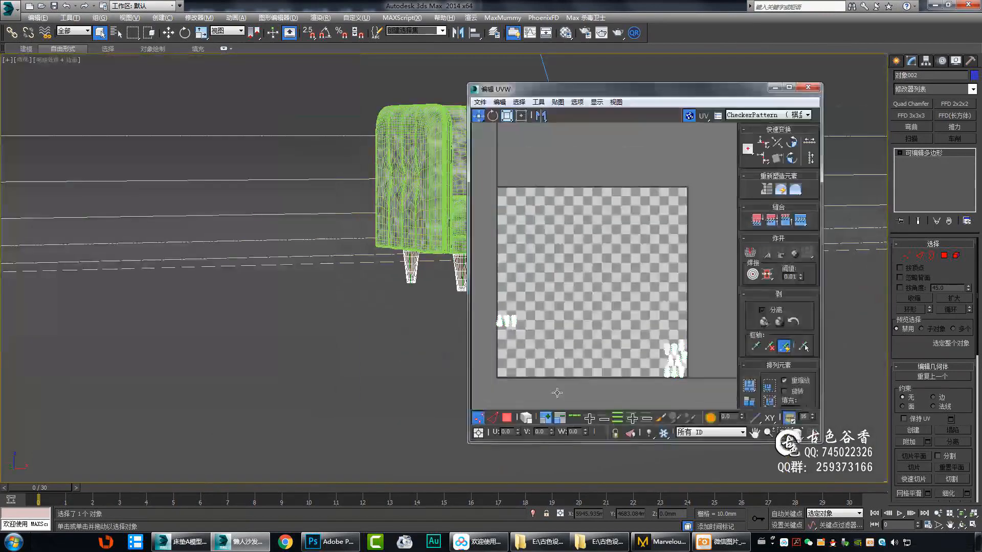
Select all UVs in the UV editor and apply cylindrical mapping to the sofa leg's polygons for the wood texture.
key(ctrl+a)
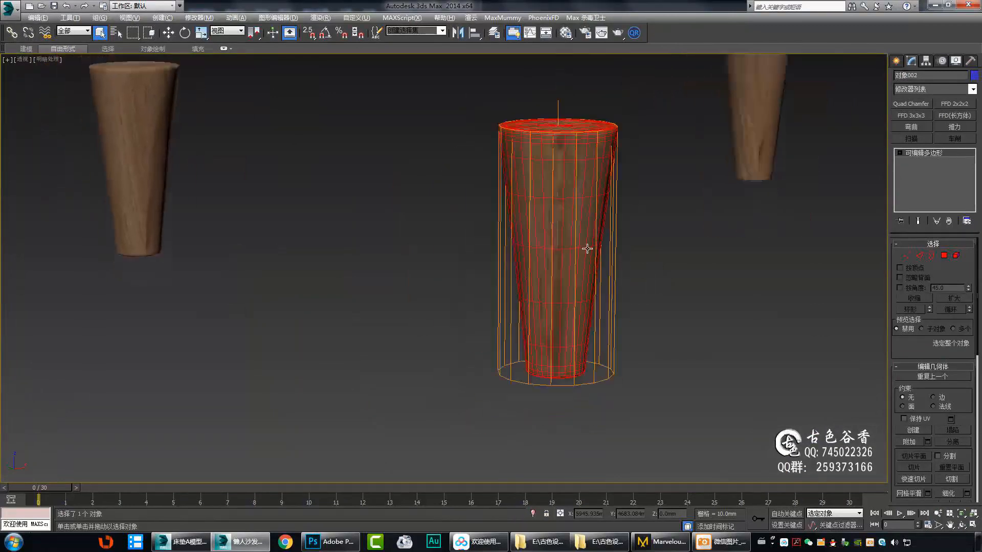
click(754, 358)
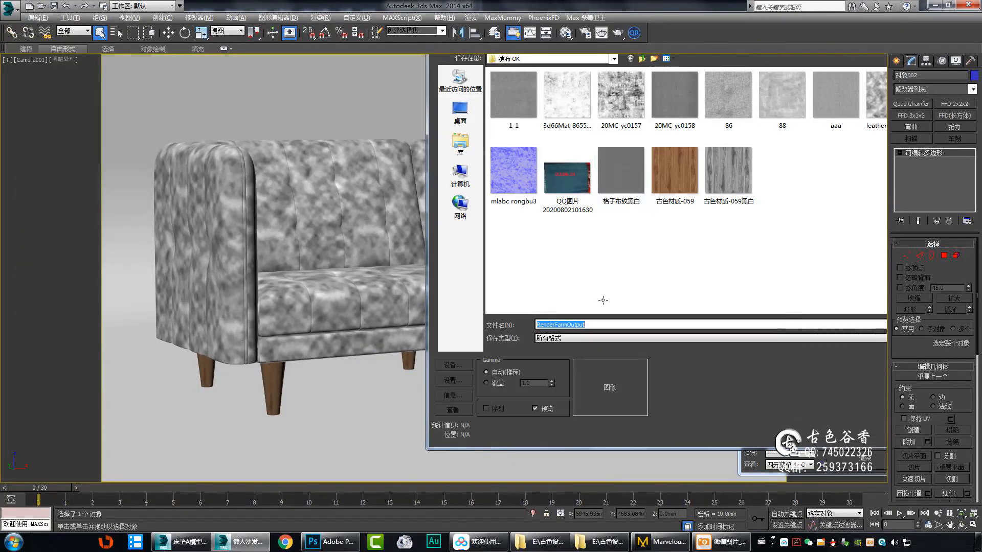
Save the render output as a TIF file named 蓝色绒布沙发 in the folder above 绒布 OK, with gamma override 1.0.
text(蓝色绒布沙发)
click(643, 59)
click(614, 338)
click(608, 444)
click(487, 383)
drag(578, 32, 465, 32)
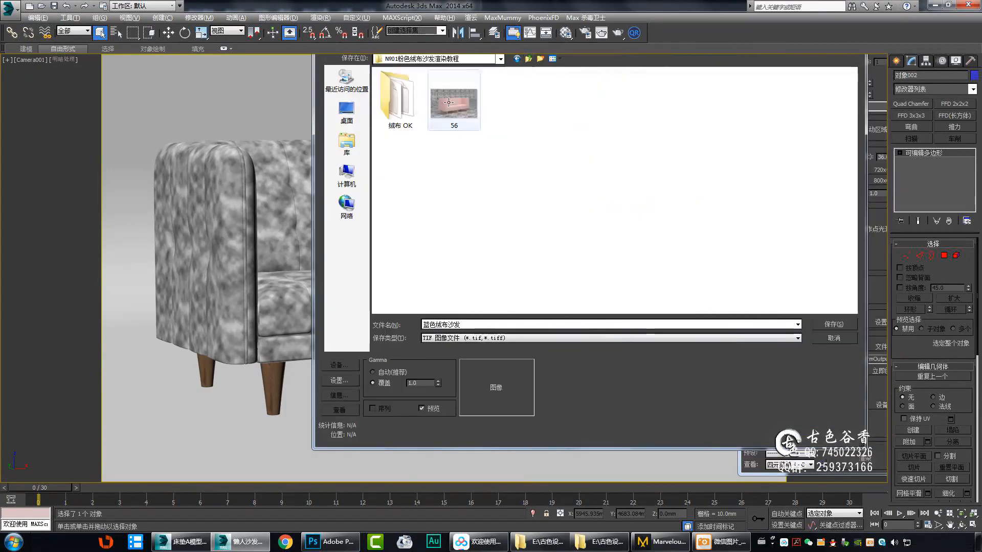
key(Return)
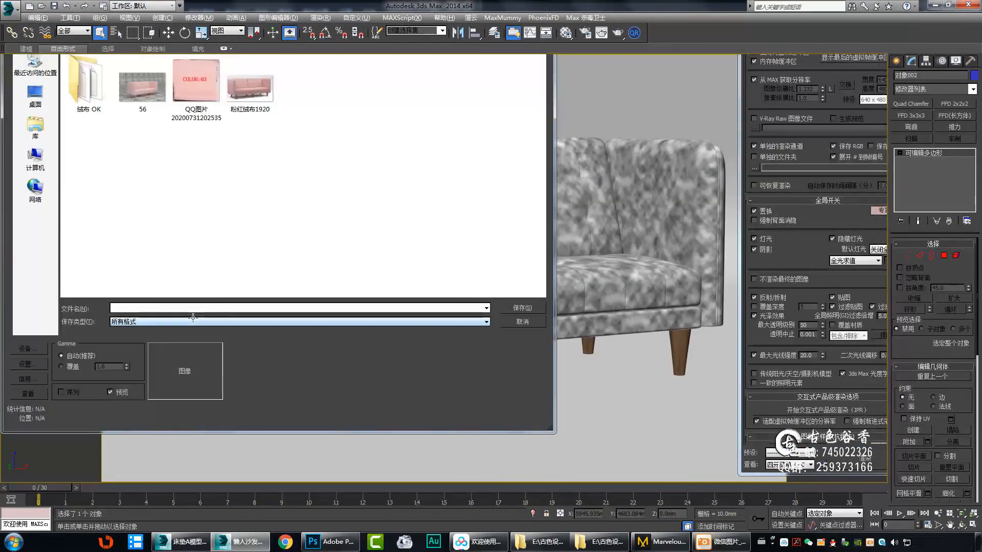
Set the V-Ray separate render channels to save as a TIF file named 蓝色绒布沙发.
text(i)
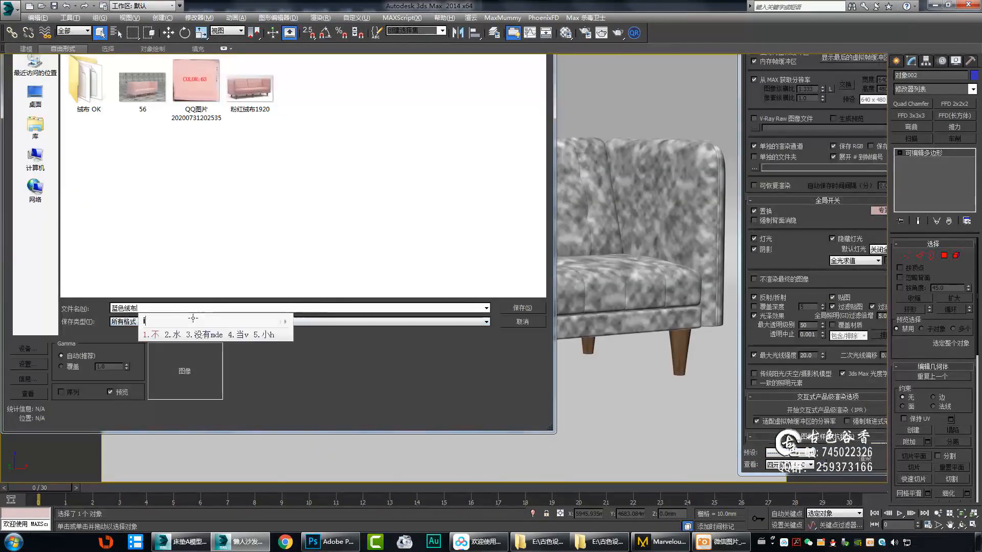
text(沙发)
click(205, 322)
click(215, 427)
click(522, 308)
Load the saved 灯光缓存.vrlmap file in the light cache settings and start the final render of the sofa.
drag(808, 382, 805, 295)
drag(848, 395, 841, 280)
drag(835, 338, 834, 299)
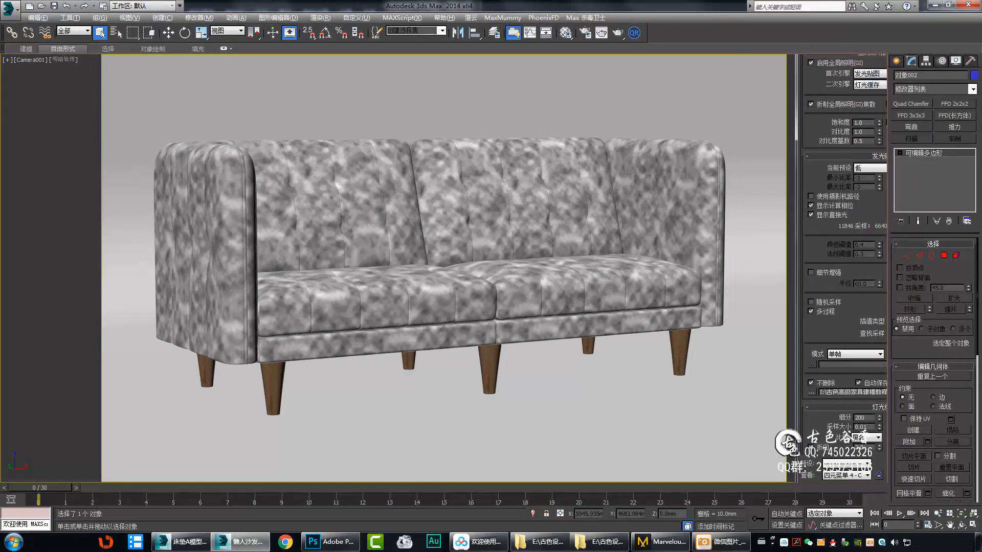
scroll(844, 256, down, 10)
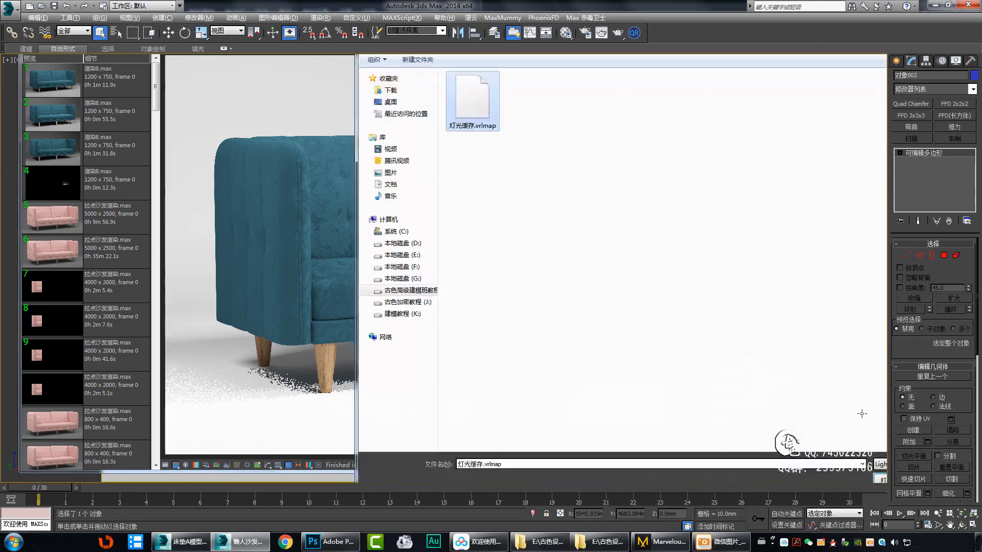
drag(210, 127, 754, 396)
drag(805, 455, 66, 367)
scroll(318, 374, up, 2)
scroll(331, 366, down, 2)
click(618, 33)
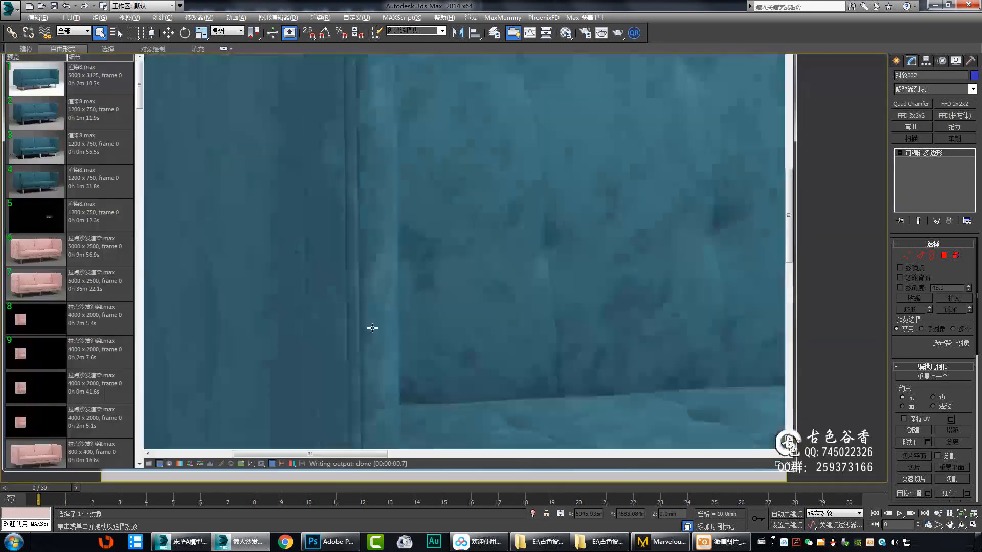
Review the velvet material's maps and the final render settings, and examine the finished render's fabric up close.
scroll(635, 272, down, 4)
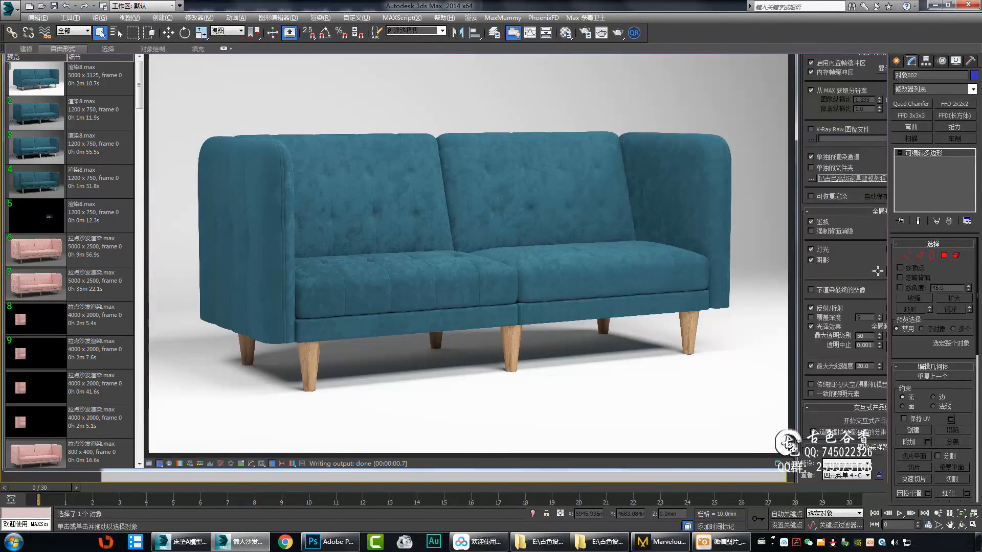
scroll(877, 272, down, 5)
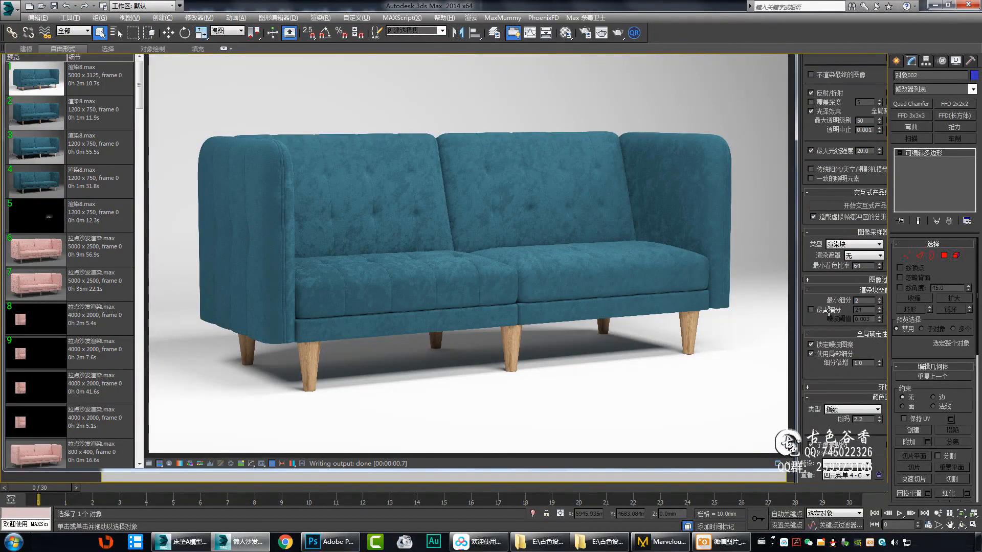
drag(829, 310, 831, 280)
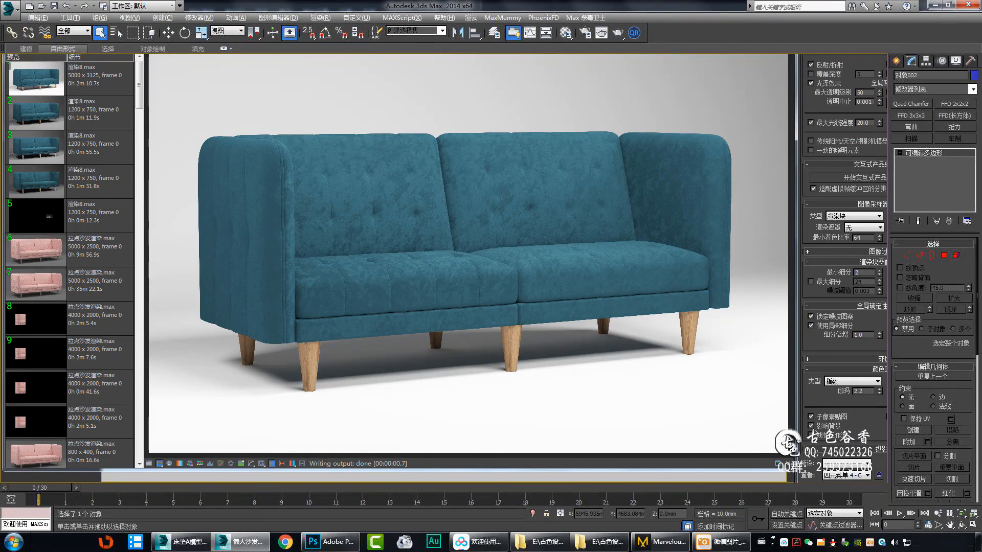
scroll(882, 398, down, 10)
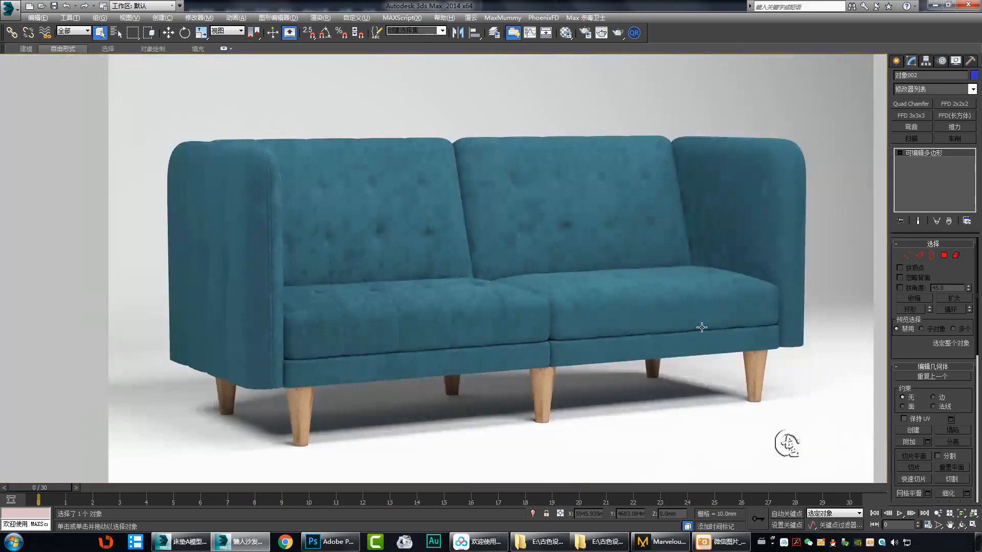
scroll(522, 274, up, 5)
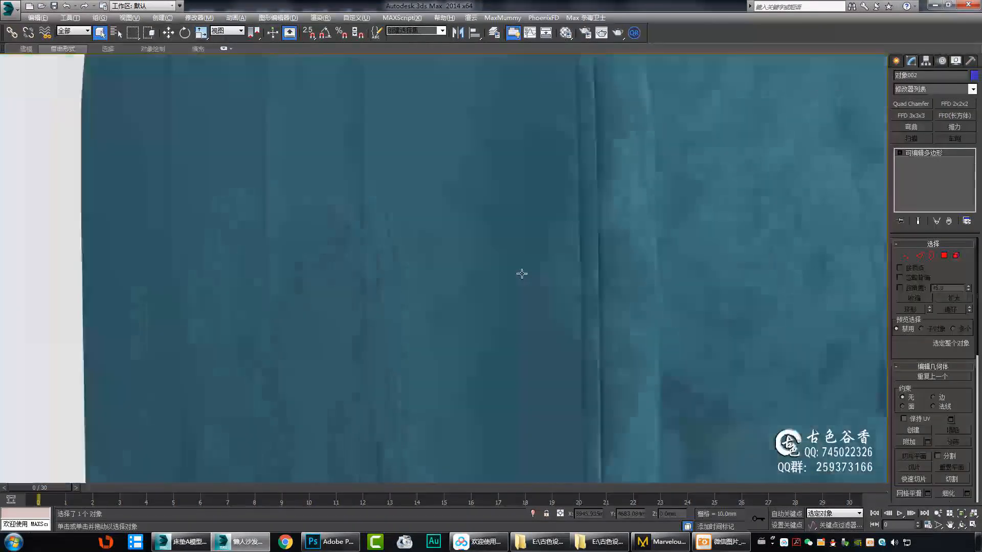